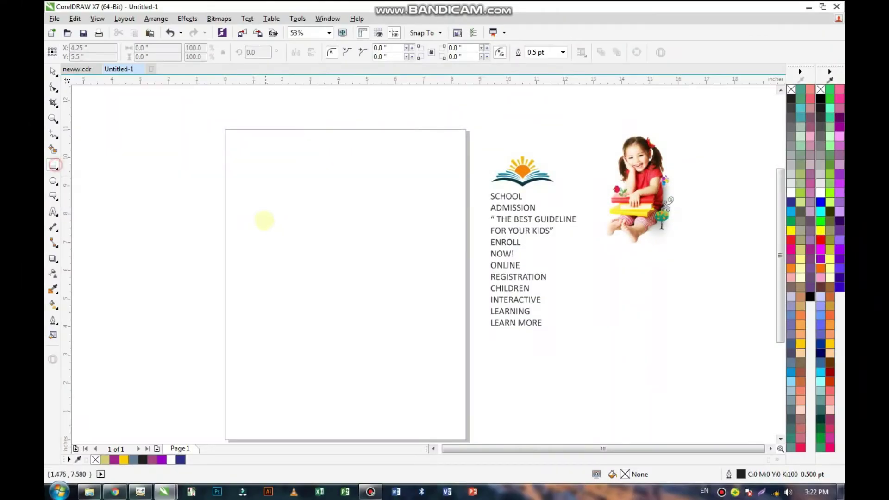
- Draw a rectangle on the page and size it to a 5 × 5 inch square
left_click_drag(247, 186, 425, 369)
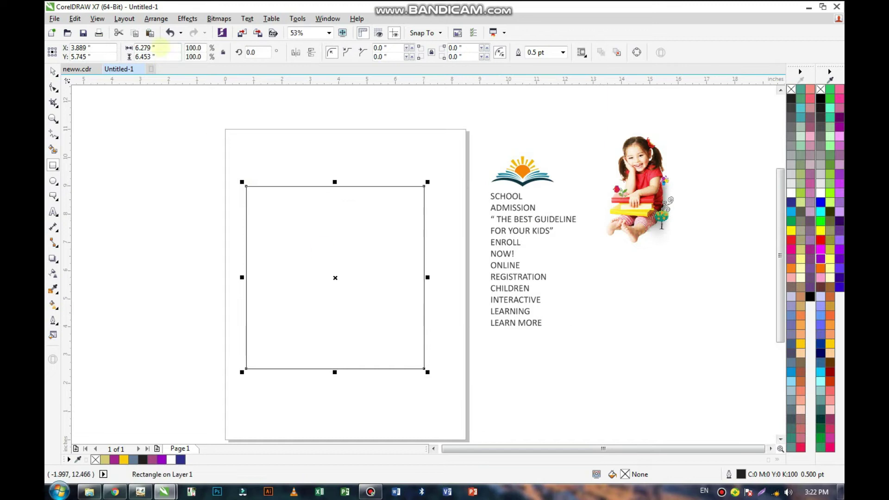
left_click(143, 47)
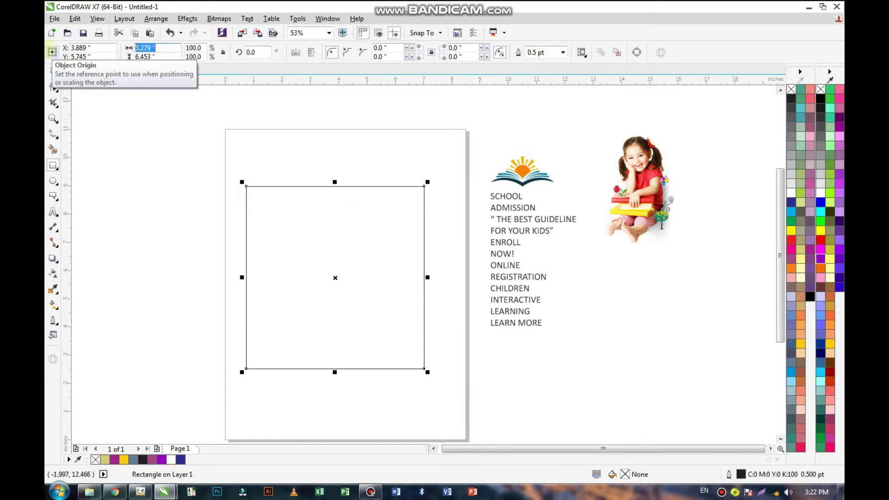
type("5")
key("Return")
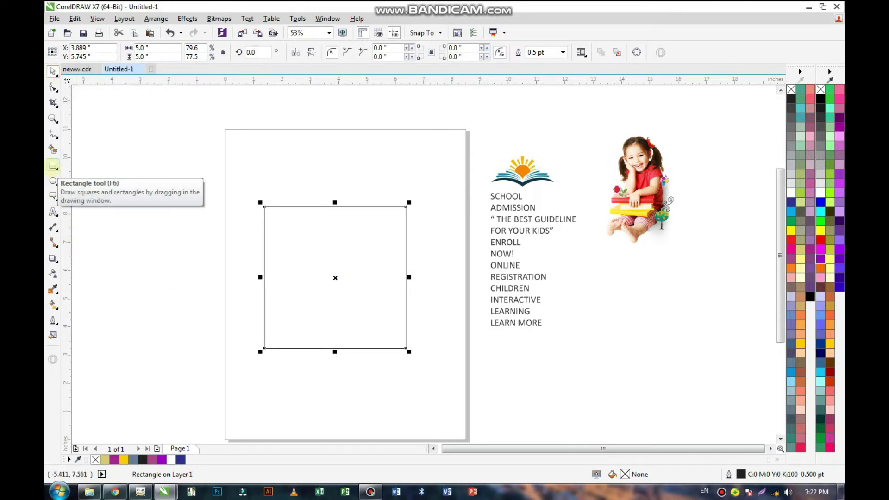
left_click(53, 165)
- Draw a wide rectangle across the square's lower part and slant its top edge
left_click_drag(247, 310, 422, 385)
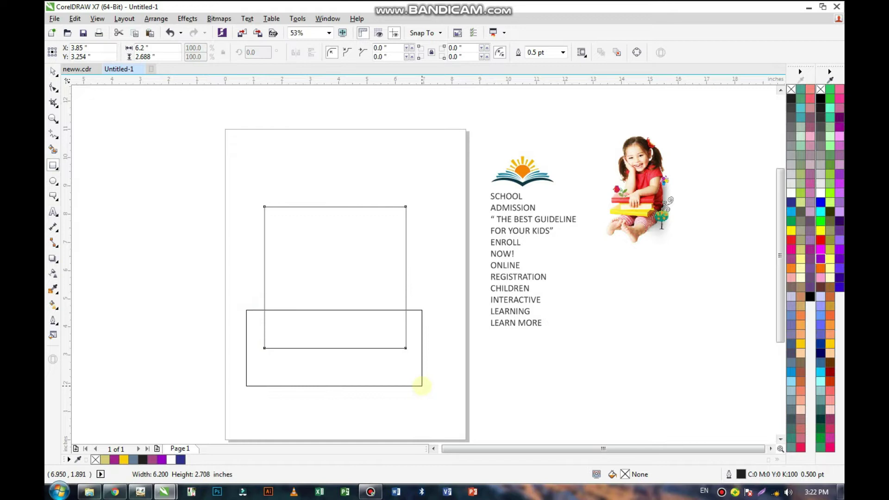
scroll(244, 394, "up", 3)
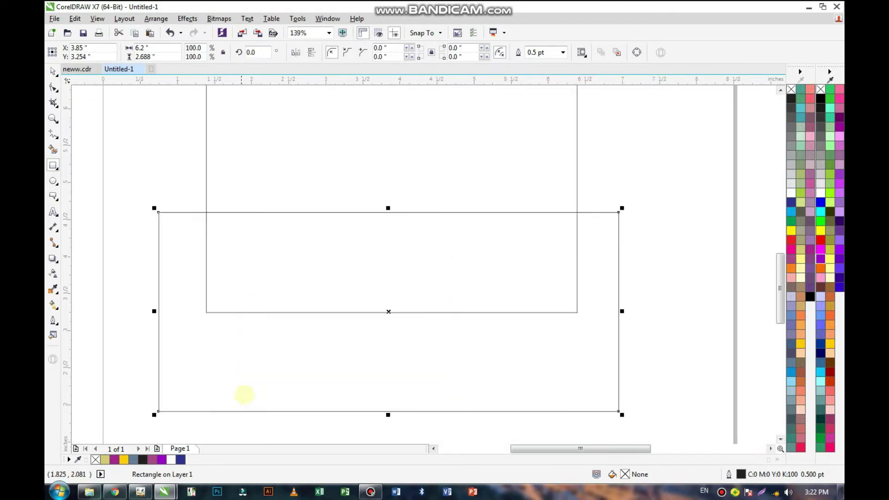
right_click(366, 275)
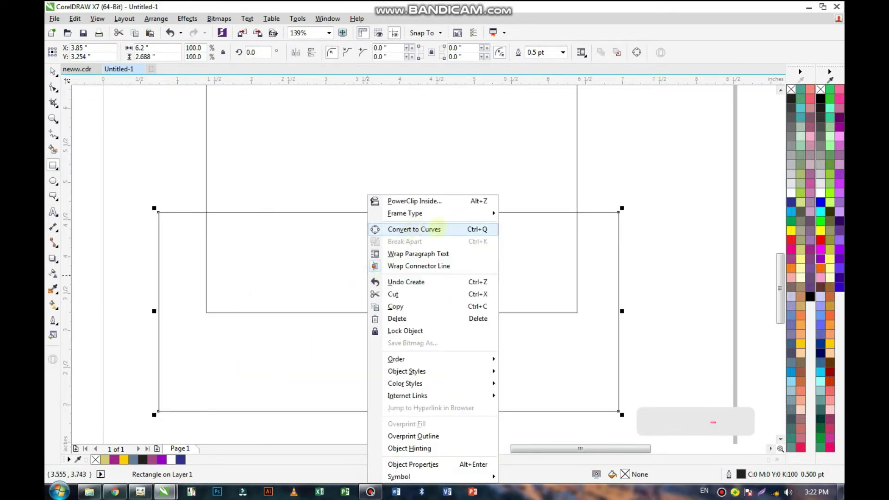
left_click(482, 229)
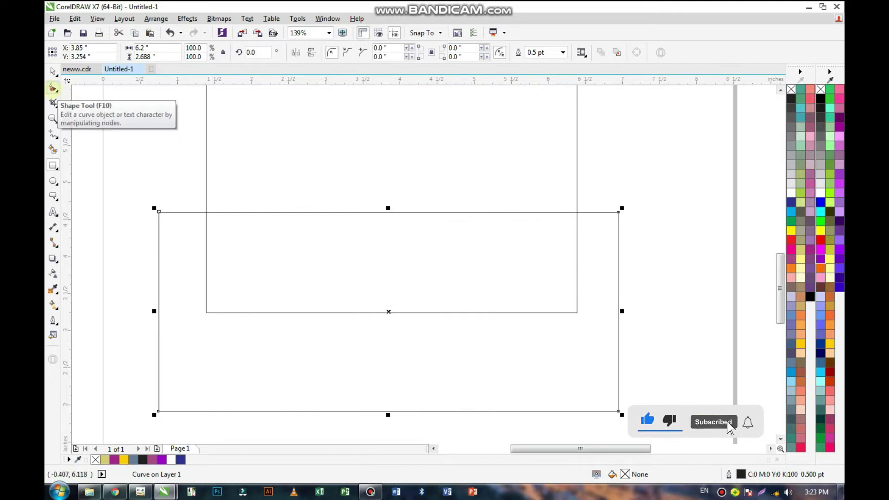
left_click(53, 87)
left_click_drag(158, 213, 158, 262)
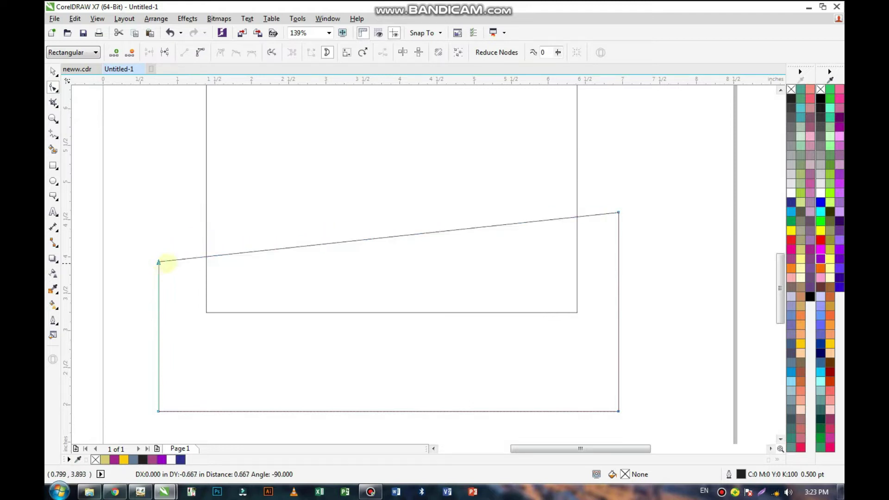
left_click_drag(619, 212, 618, 127)
scroll(456, 222, "down", 2)
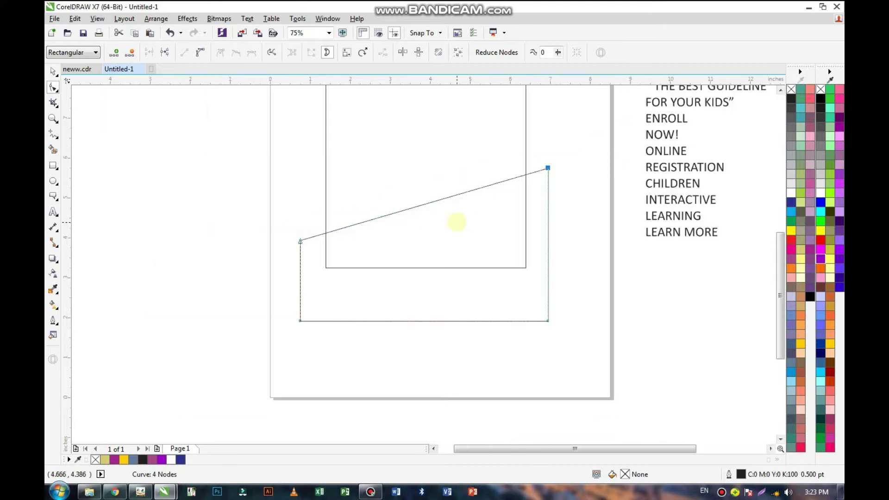
- Fill the slanted shape purple and remove its outline
left_click(52, 70)
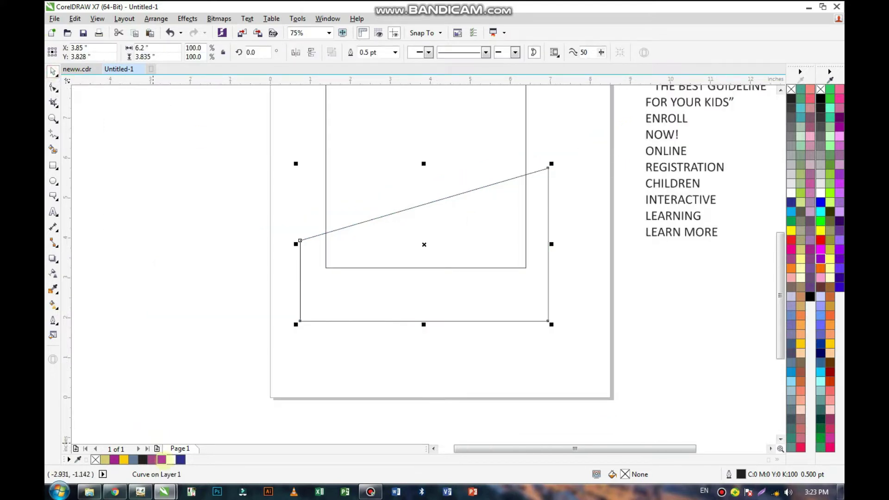
left_click(161, 459)
left_click(349, 367)
left_click(392, 275)
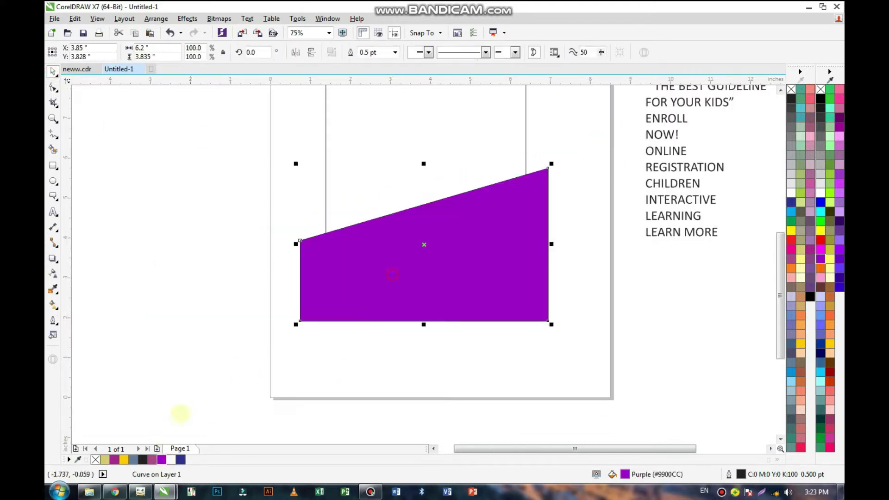
right_click(95, 459)
left_click(278, 363)
left_click(499, 208)
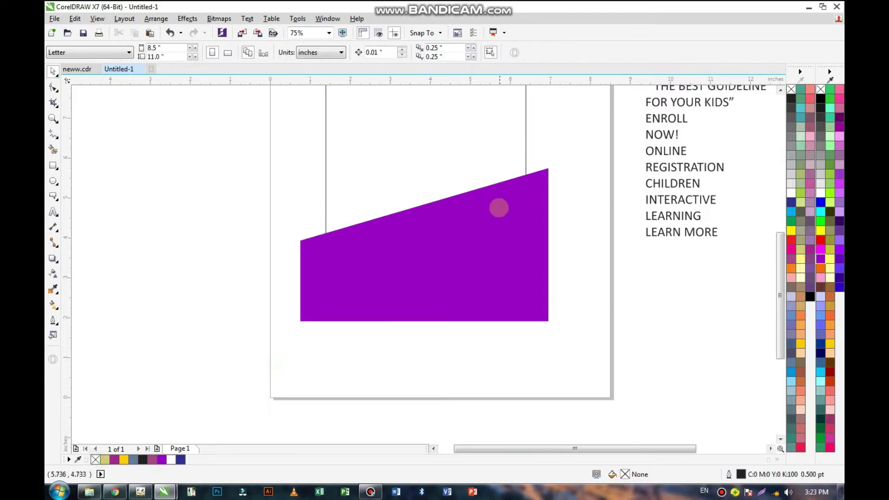
- PowerClip the purple shape inside the 5-inch square frame
right_click(499, 208)
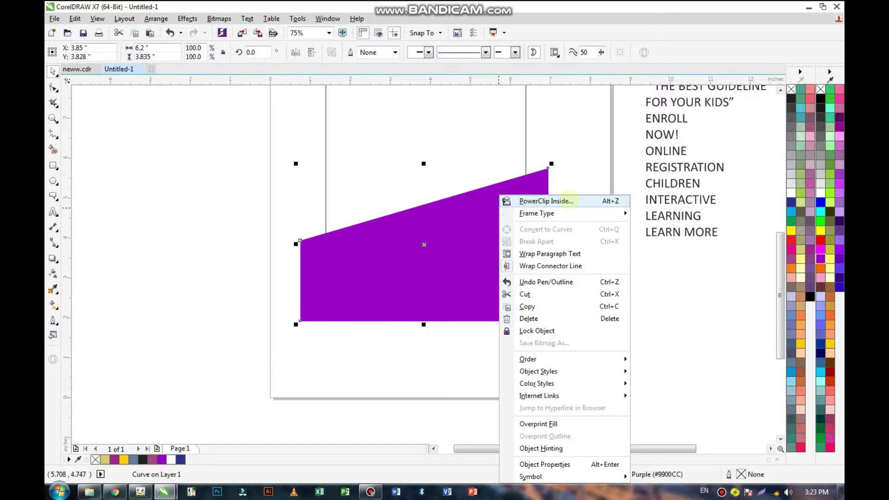
left_click(567, 198)
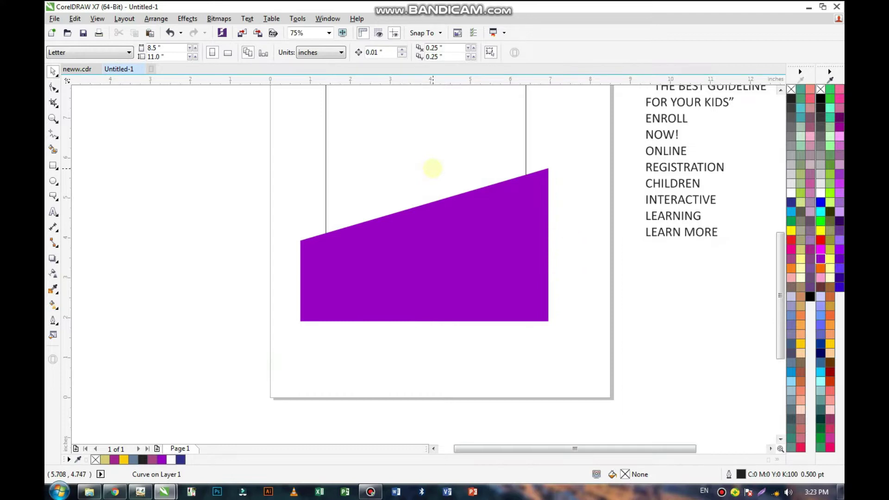
left_click(432, 168)
left_click(420, 326)
scroll(327, 314, "down", 2)
- Draw a rectangle over the band's right part and reshape it into a tilted panel
left_click_drag(296, 312, 496, 175)
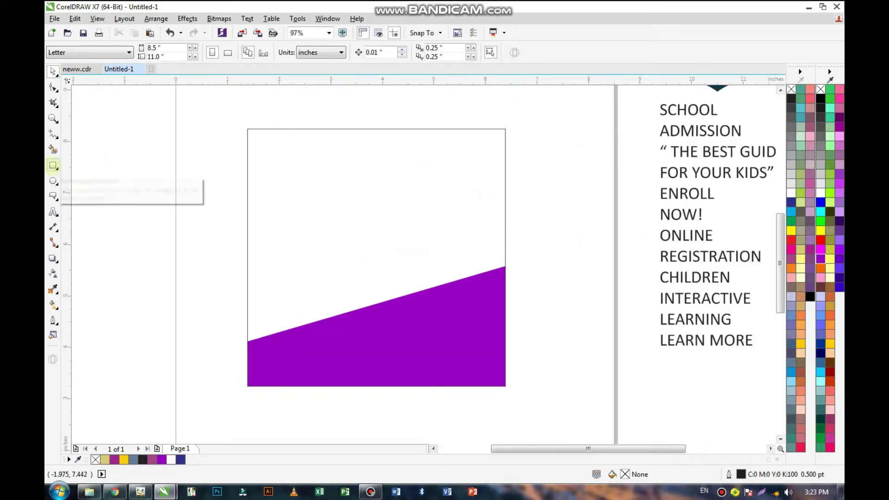
left_click(53, 165)
left_click_drag(397, 250, 506, 386)
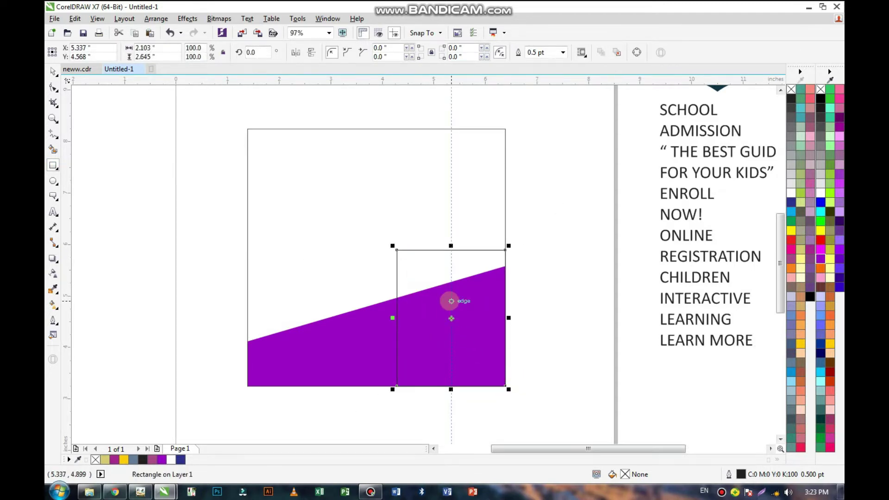
right_click(451, 301)
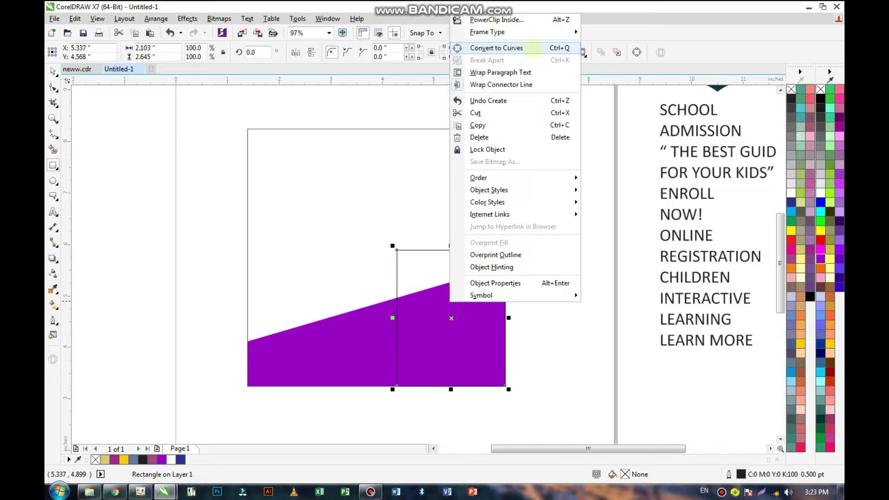
left_click(533, 48)
left_click(53, 87)
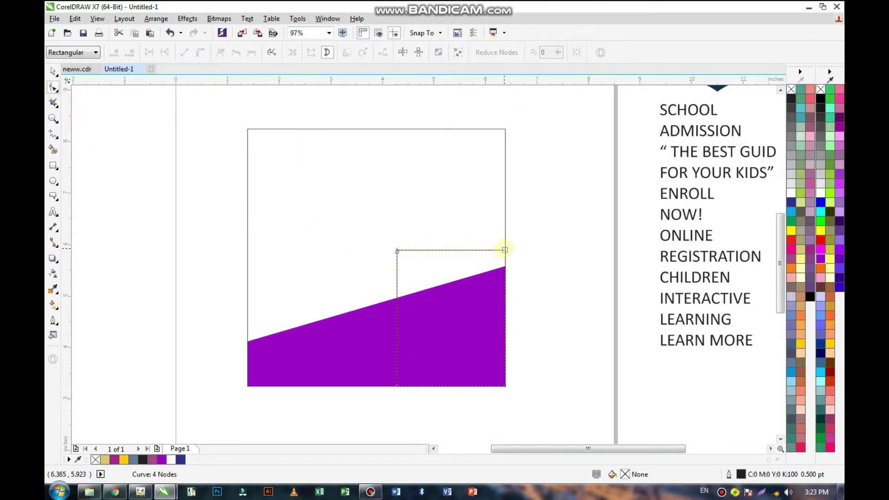
left_click_drag(505, 250, 505, 224)
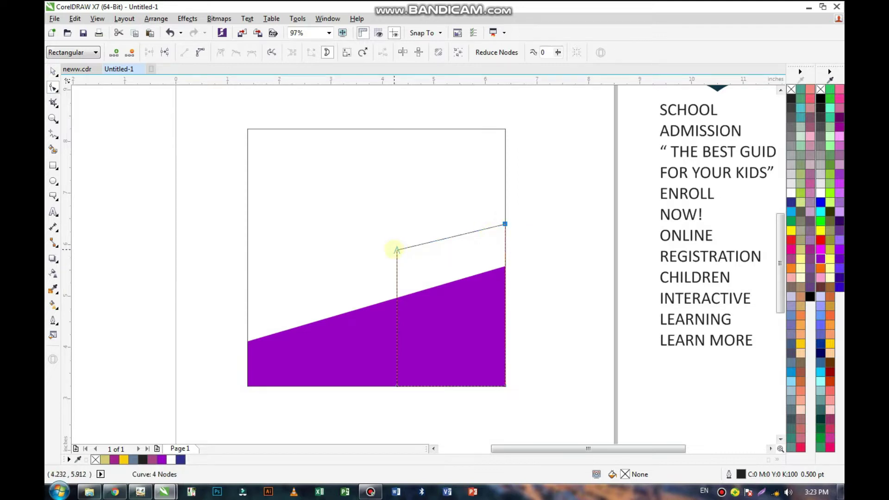
left_click_drag(397, 250, 376, 262)
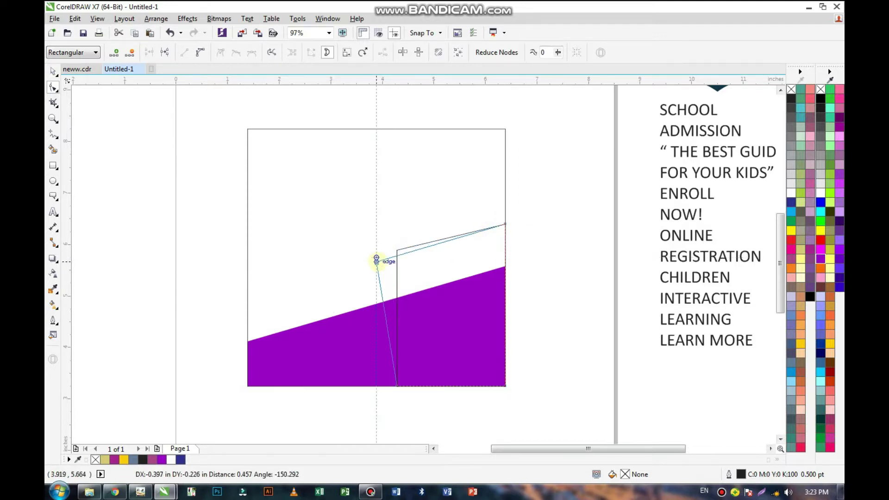
left_click_drag(396, 384, 417, 386)
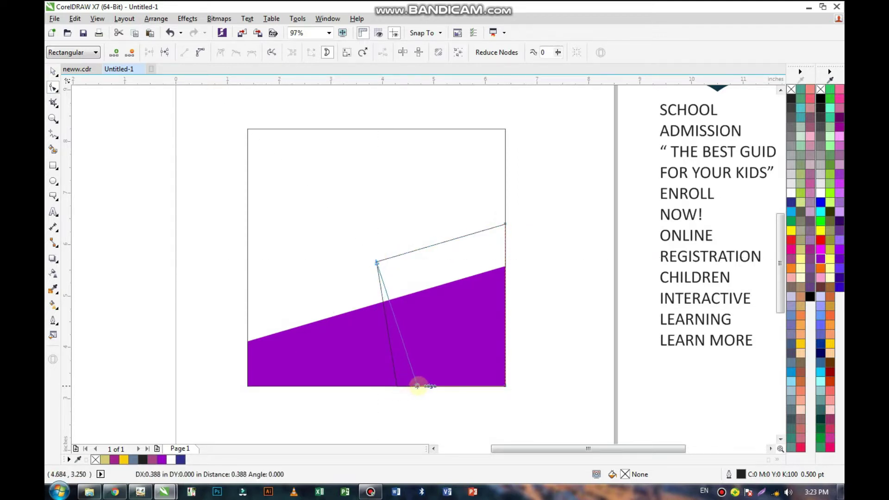
- Fill the tilted panel Deep Yellow with no outline
key("F2")
left_click_drag(294, 391, 562, 199)
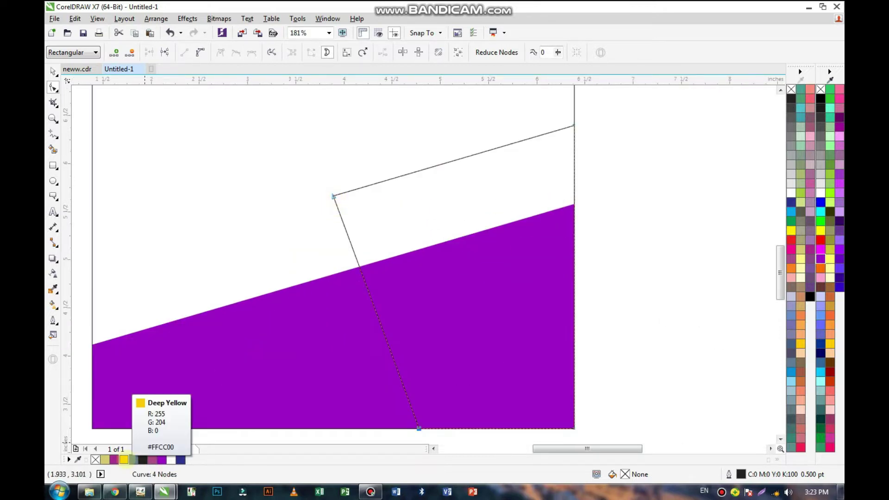
left_click(124, 460)
right_click(95, 459)
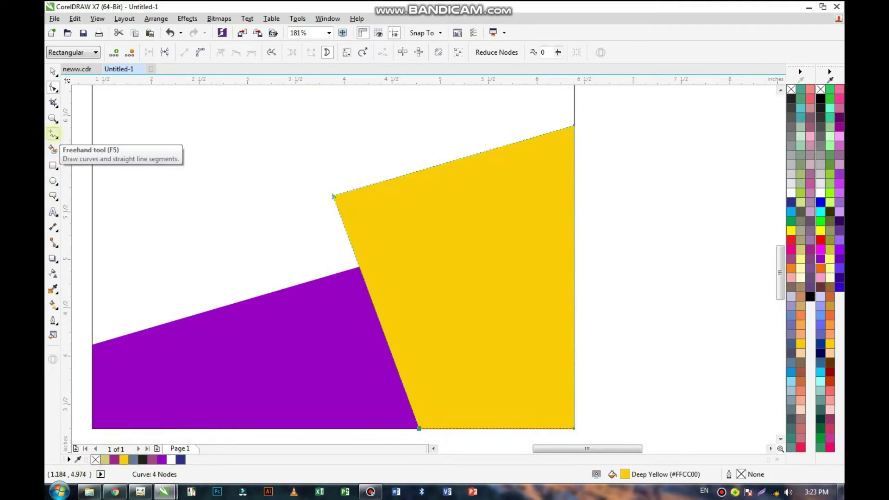
left_click(53, 134)
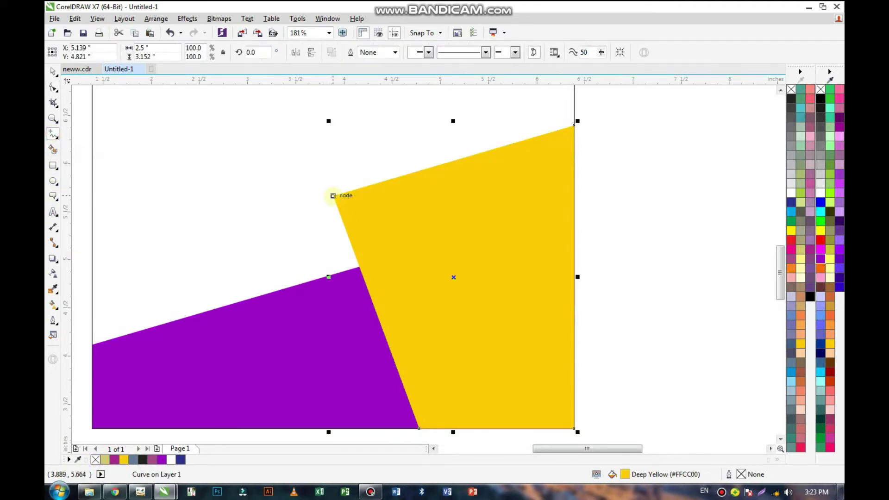
- Draw a closed triangle in the notch between the yellow panel and purple band
left_click(333, 196)
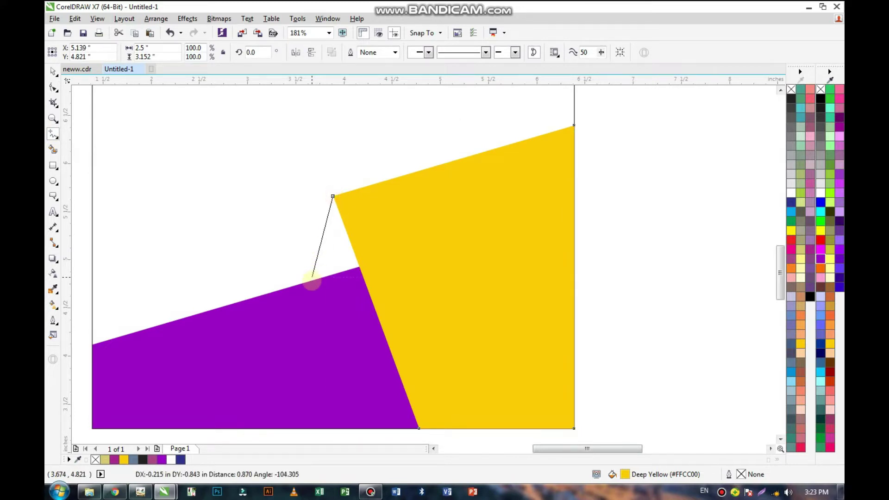
left_click(296, 284)
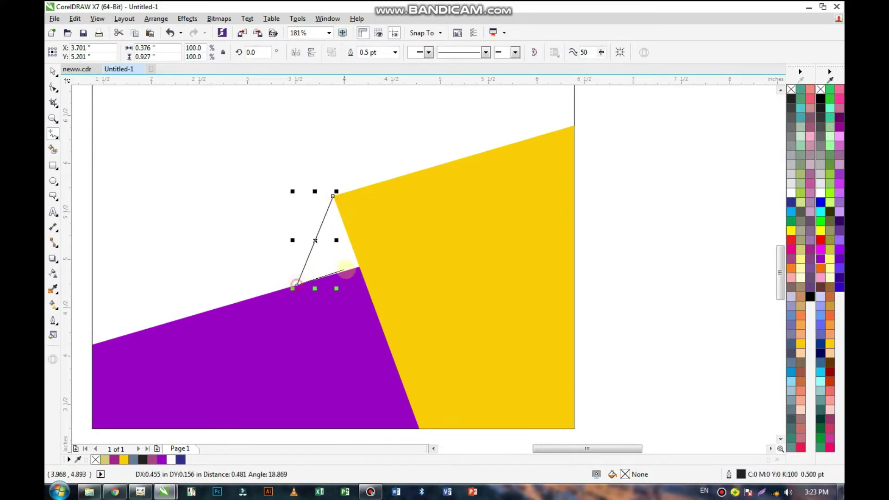
left_click(360, 267)
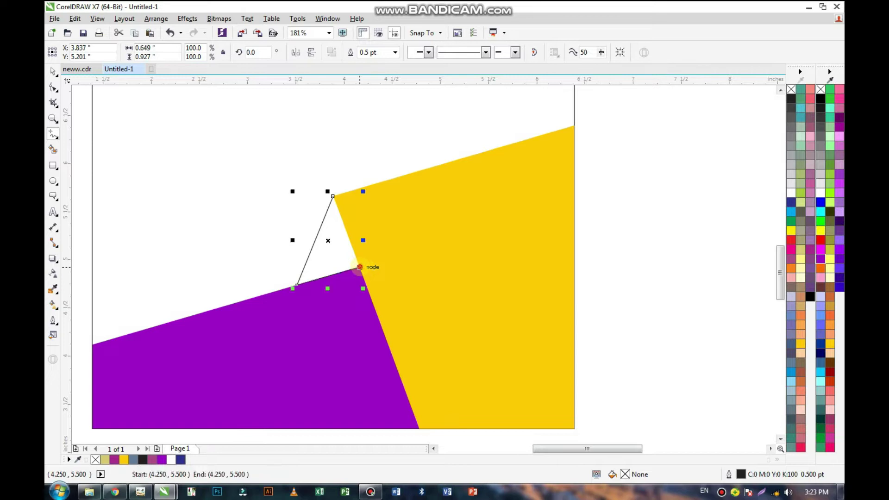
left_click(333, 196)
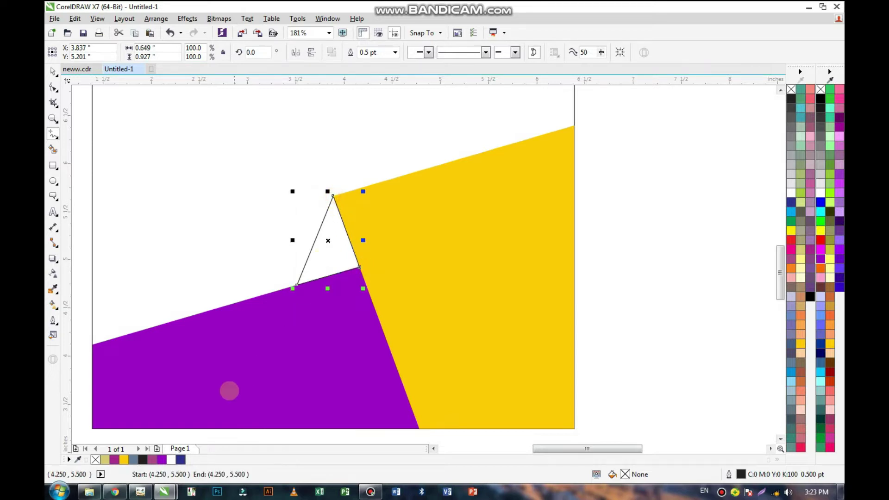
- Fill the triangle a slightly redder orange with no outline
left_click(123, 459)
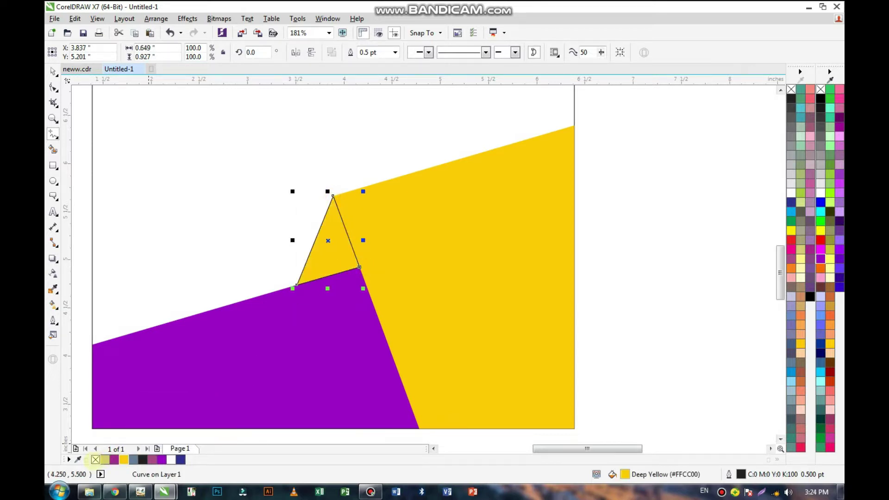
right_click(95, 459)
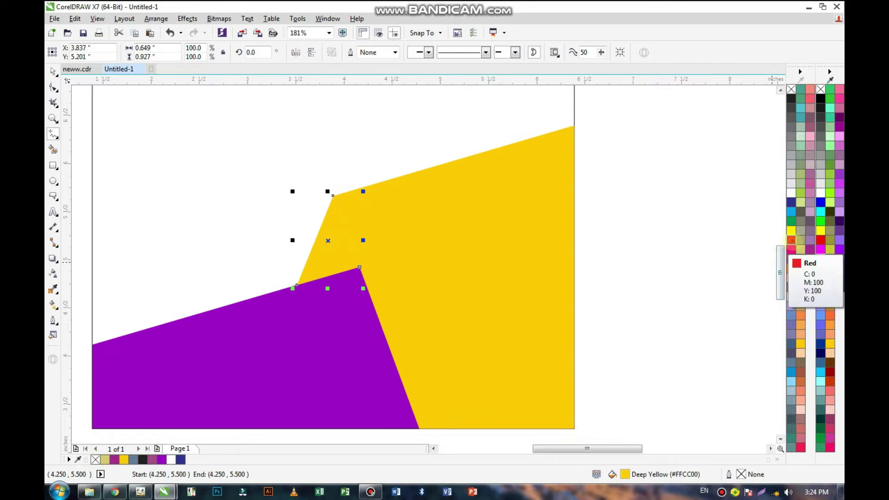
left_click(790, 240, "ctrl")
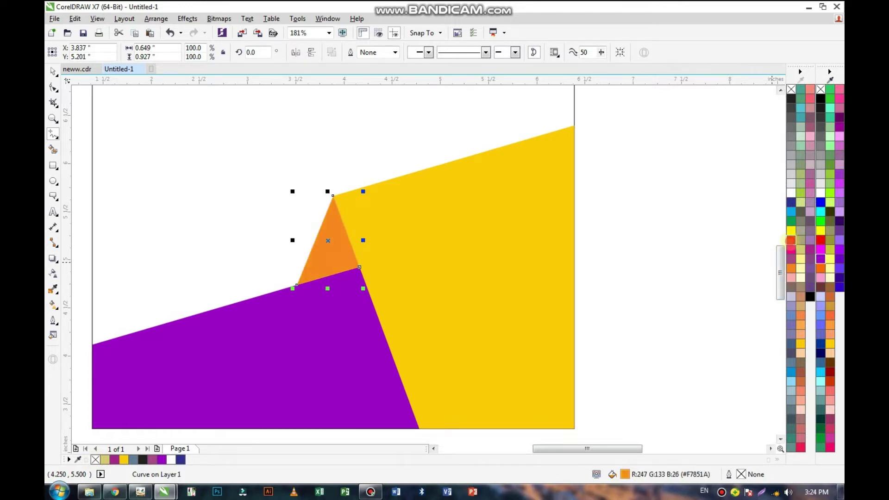
left_click(790, 239, "ctrl")
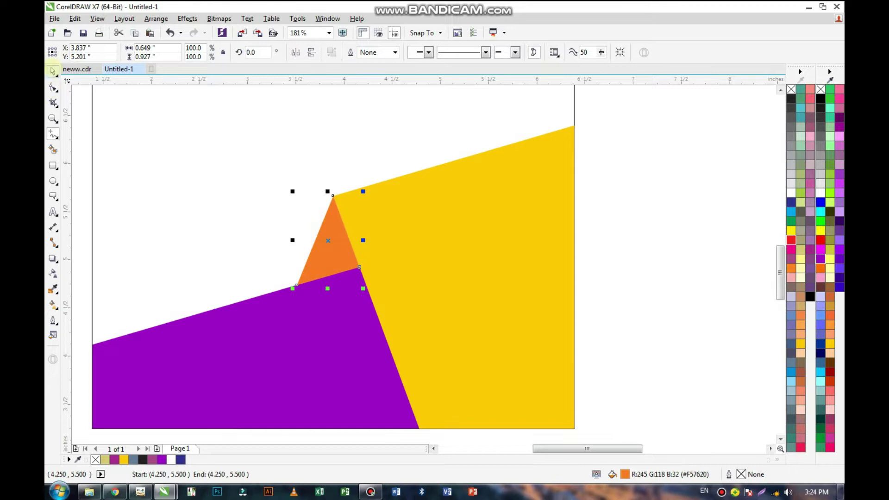
left_click(618, 254)
scroll(308, 267, "up", 3)
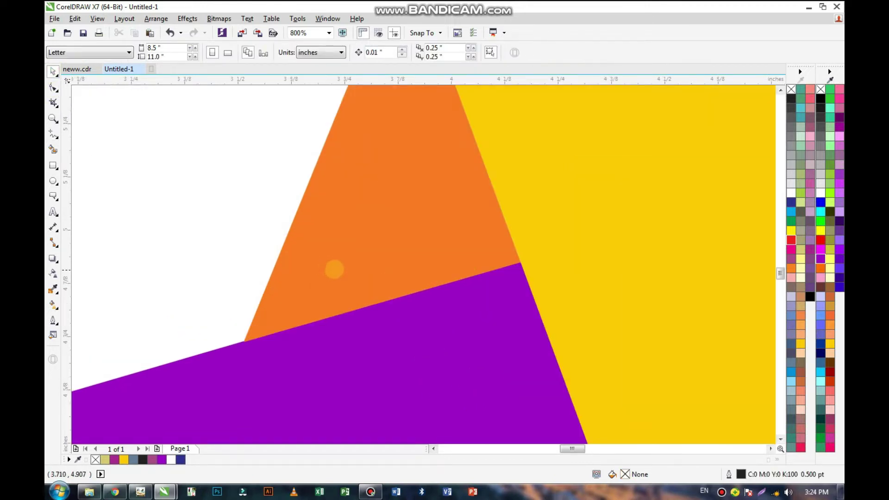
scroll(389, 266, "down", 5)
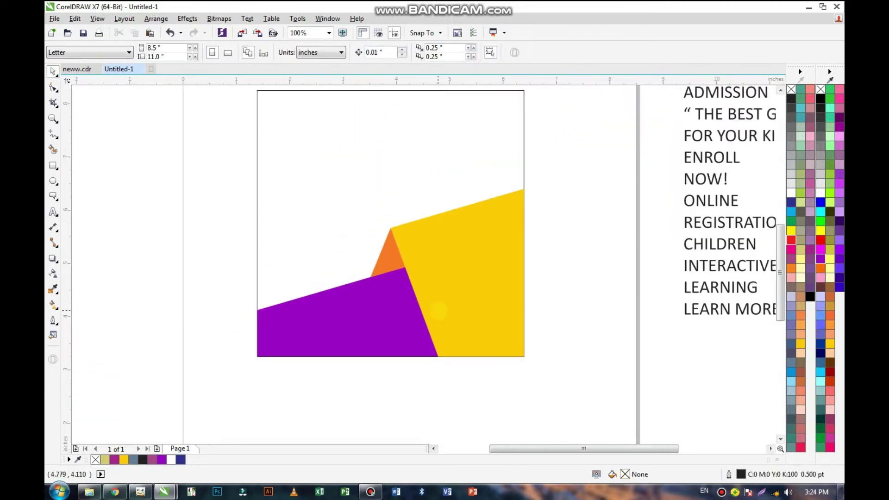
scroll(438, 311, "down", 1)
- Move the girl photo into the square's left side and enlarge it slightly
left_click_drag(702, 198, 321, 284)
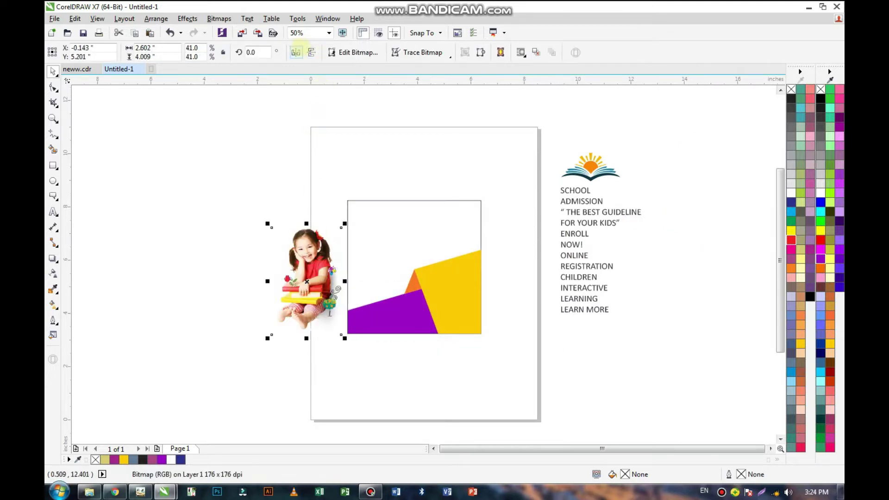
left_click(296, 53)
left_click(296, 52)
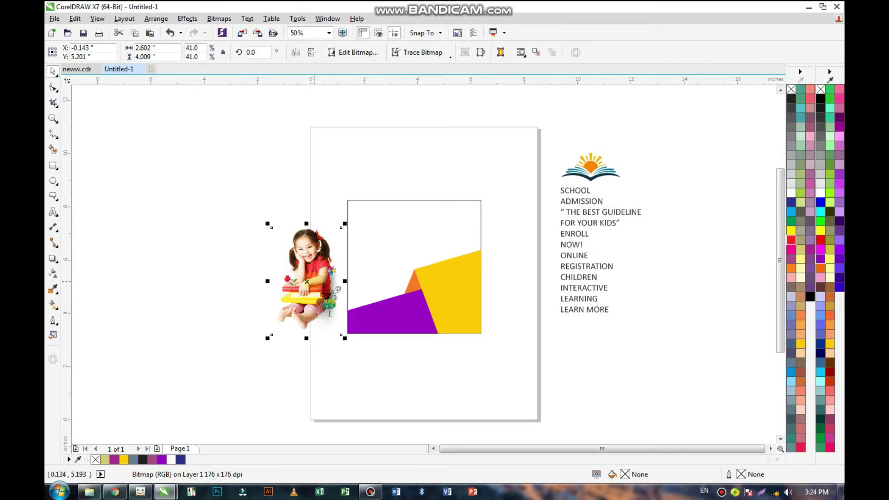
left_click_drag(306, 315, 376, 314)
left_click_drag(295, 330, 532, 193)
key("Left")
key("Up")
key("Up")
key("Up")
key("Left")
key("Left")
key("Left")
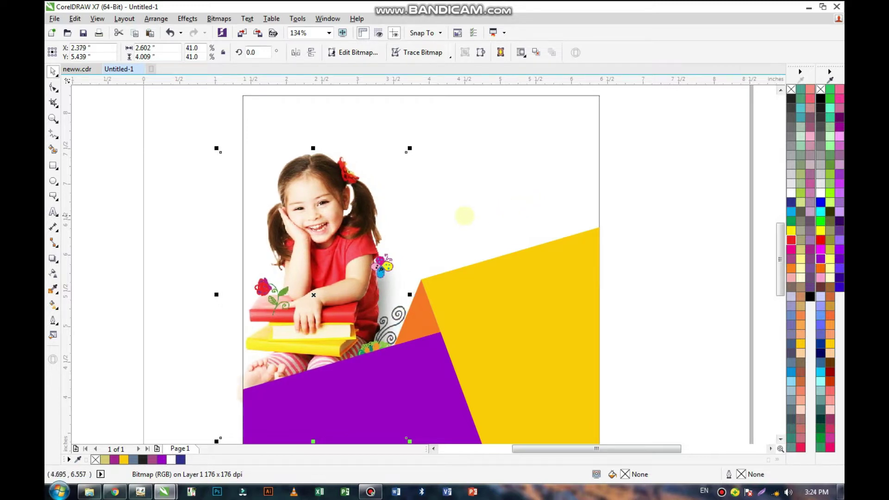
key("Up")
left_click_drag(409, 149, 413, 144)
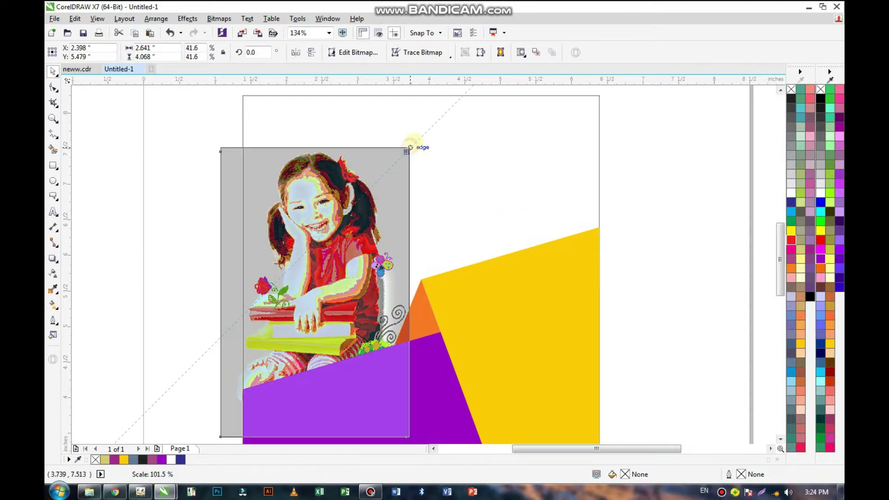
- Try placing the photo inside the square frame with PowerClip, then cancel
right_click(330, 146)
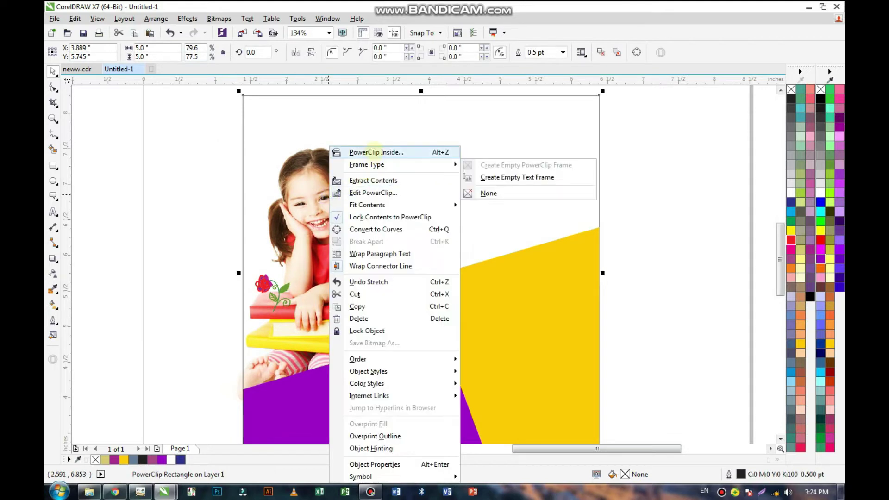
left_click(399, 151)
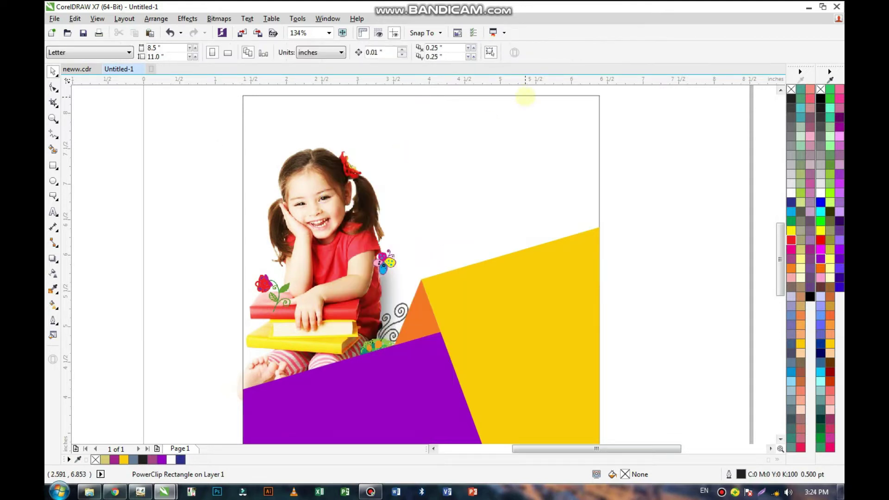
left_click(525, 96)
left_click(447, 265)
left_click(584, 136)
left_click(482, 267)
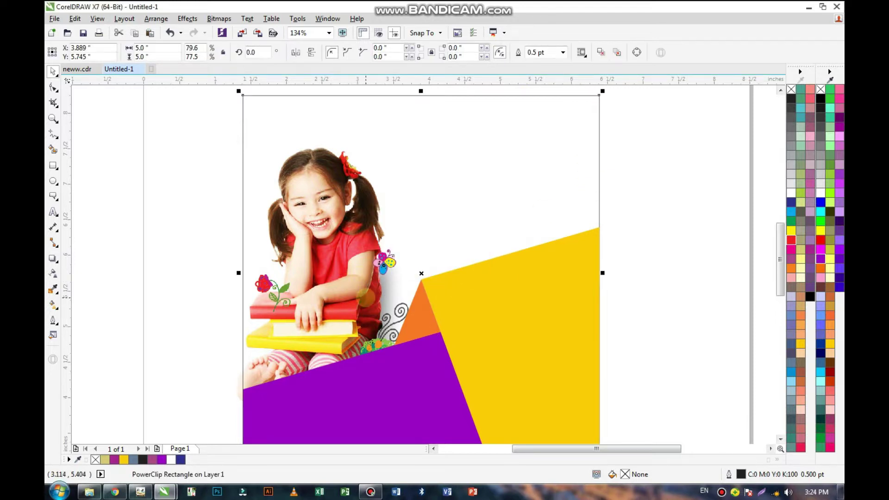
- Undo, move the photo off the square, and PowerClip it inside the square frame
key("ctrl+z")
scroll(402, 277, "down", 2)
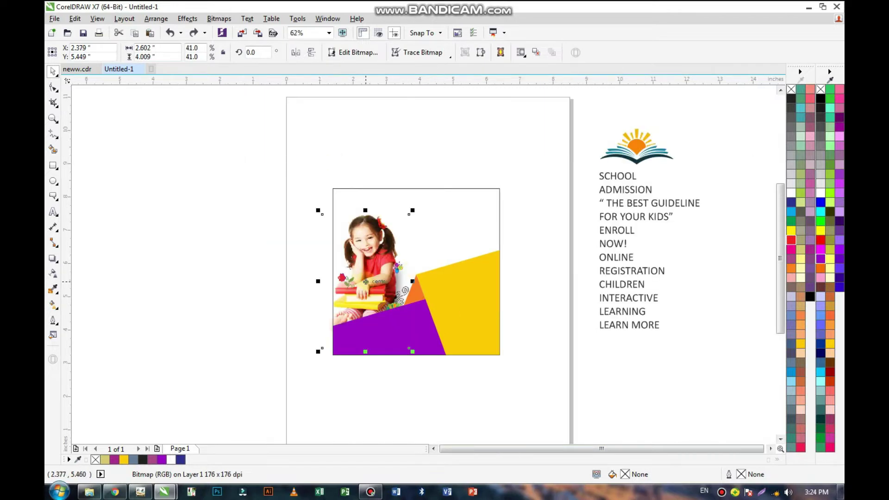
left_click_drag(366, 281, 244, 281)
right_click(227, 169)
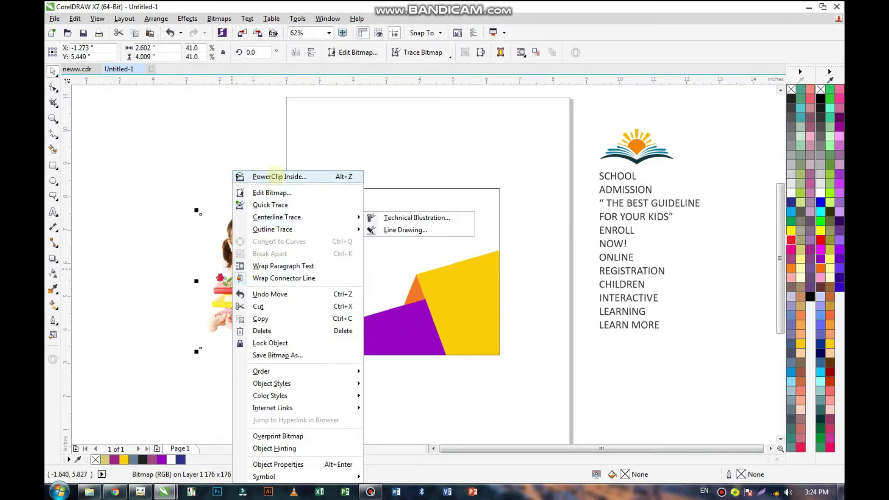
left_click(323, 178)
left_click(366, 248)
- Edit the PowerClip contents to shift the girl photo left
left_click_drag(242, 373, 588, 205)
left_click(433, 194, "ctrl")
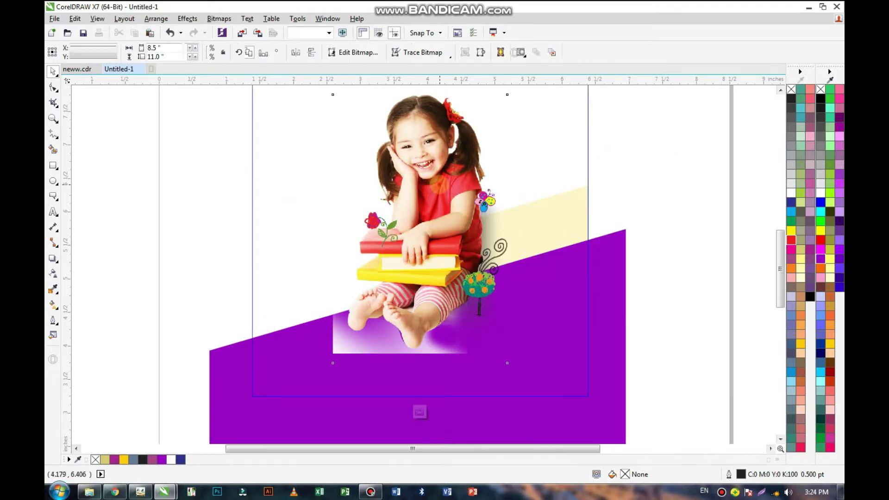
left_click_drag(435, 192, 365, 197)
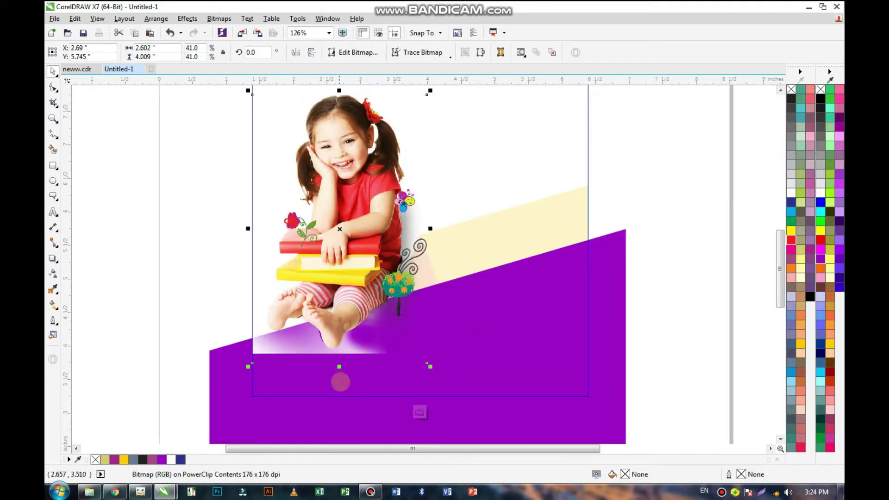
left_click(350, 393)
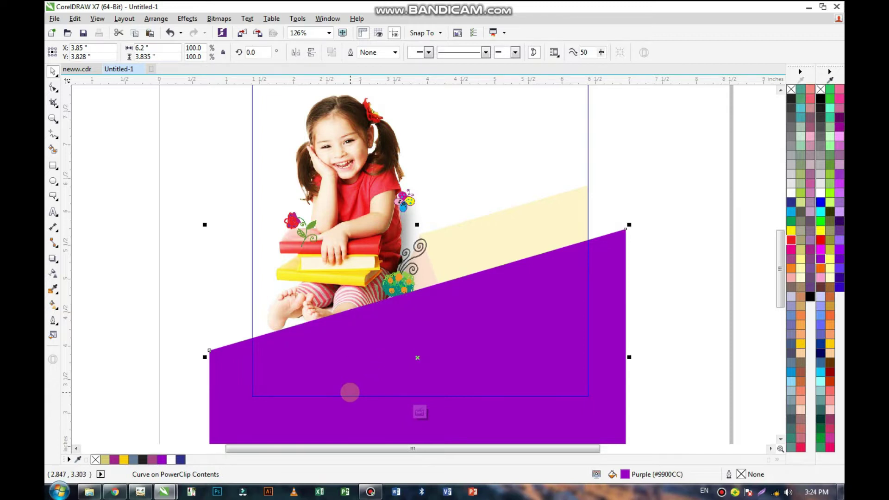
left_click(370, 182, "ctrl")
left_click_drag(371, 182, 358, 184)
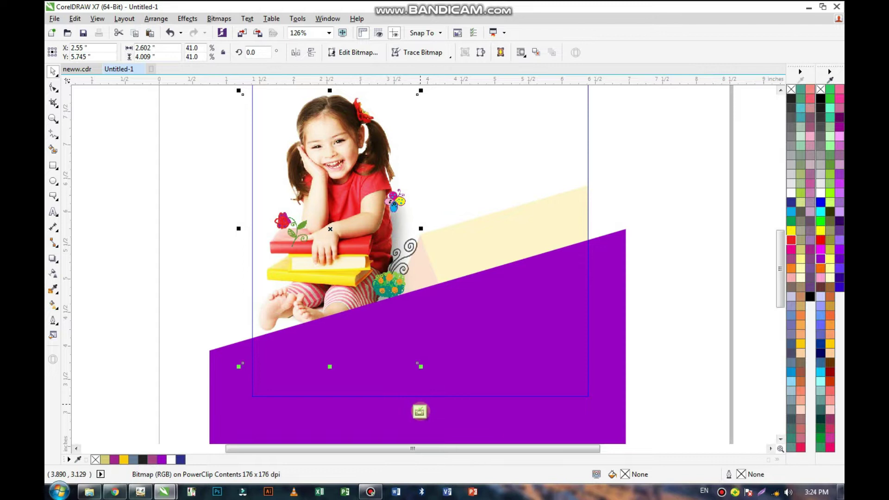
left_click(419, 411)
- Re-edit the PowerClip to nudge the photo down so it rests on the purple band
scroll(357, 371, "down", 2)
left_click(360, 419)
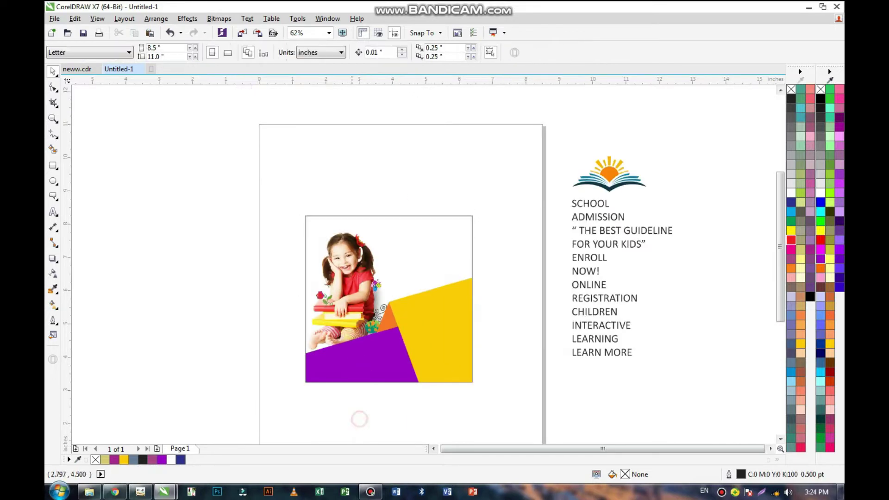
left_click(352, 307, "ctrl")
scroll(352, 308, "up", 2)
left_click(352, 303)
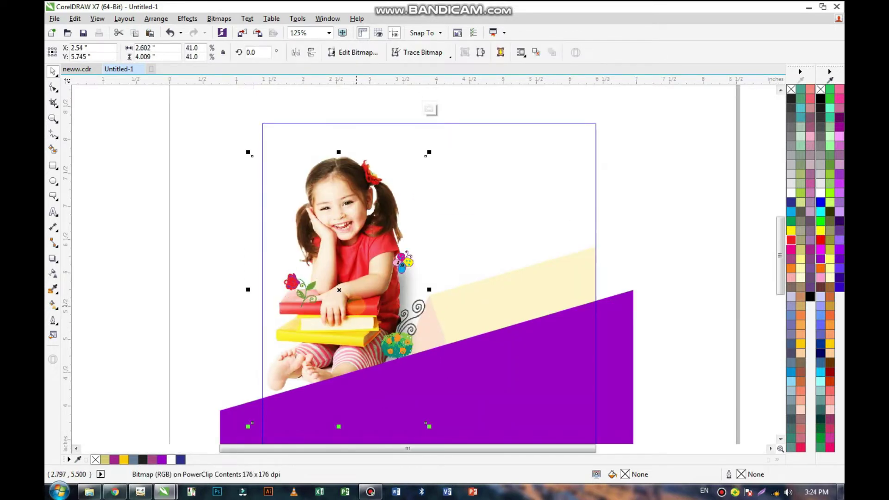
left_click_drag(356, 306, 361, 308)
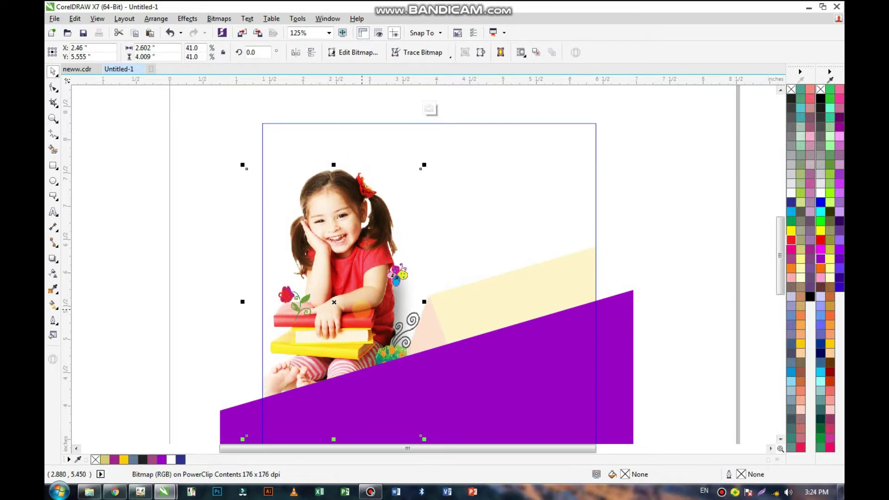
left_click_drag(362, 309, 362, 313)
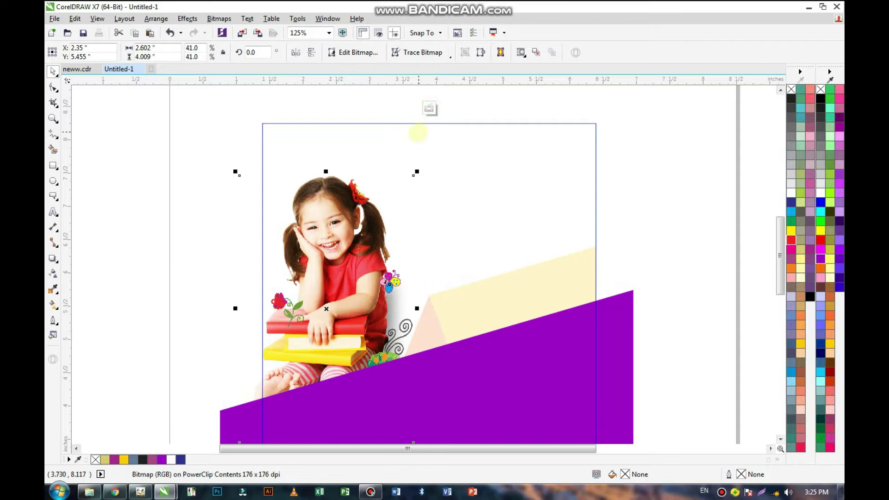
left_click(431, 108)
left_click(652, 259)
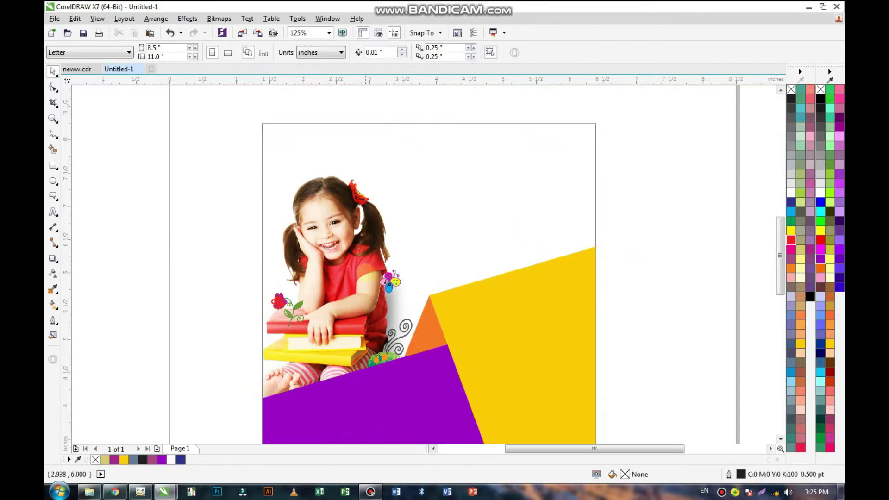
- Move the sun-and-book logo to the square's top-left and shrink it to about 62 percent
scroll(366, 272, "down", 2)
left_click_drag(306, 381, 693, 134)
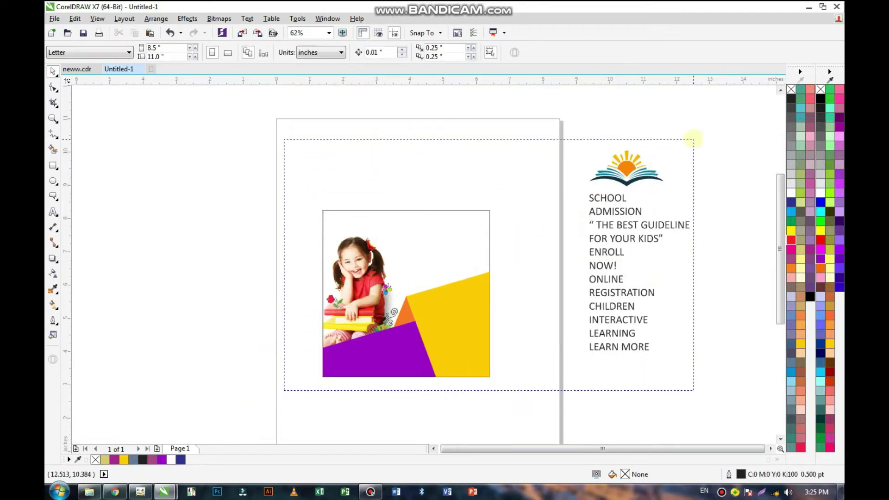
scroll(693, 135, "up", 1)
left_click(646, 139)
left_click_drag(633, 143, 281, 227)
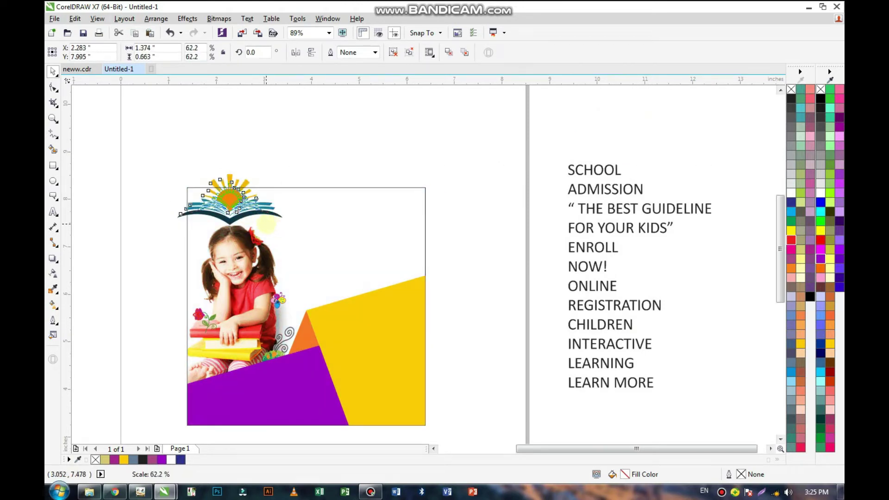
left_click_drag(285, 228, 265, 218)
scroll(255, 211, "up", 3)
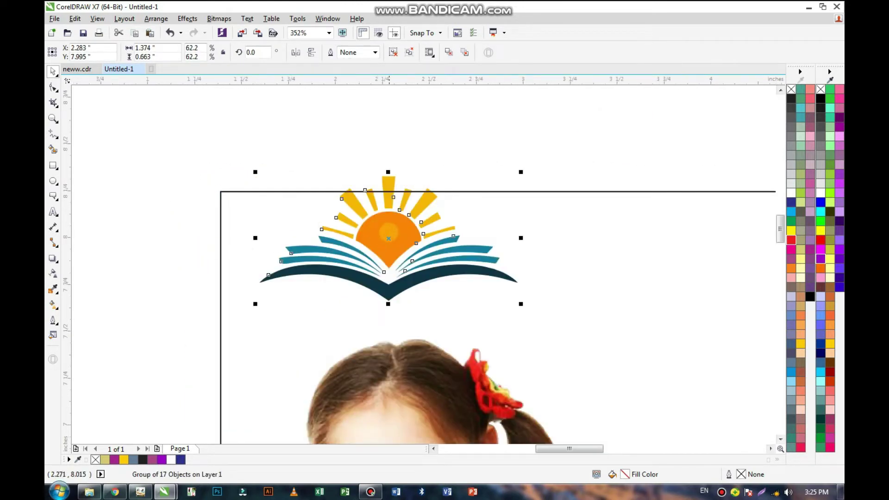
left_click_drag(388, 239, 366, 263)
scroll(410, 226, "down", 3)
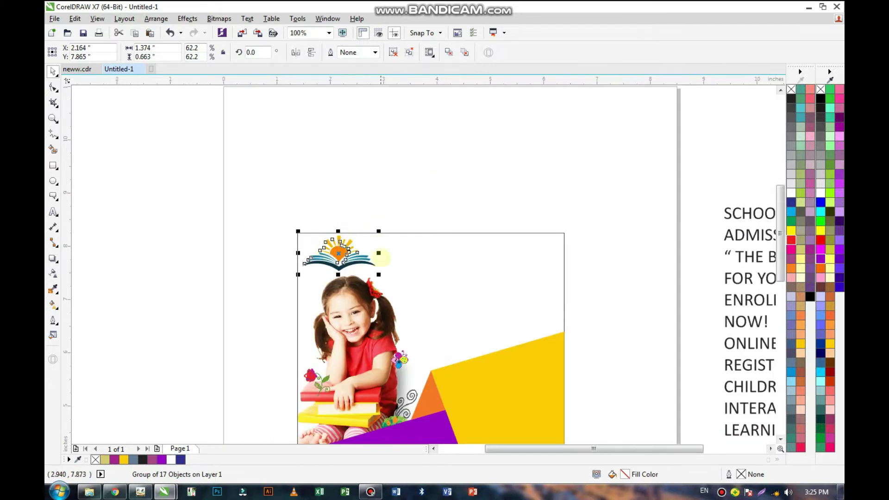
left_click(393, 188)
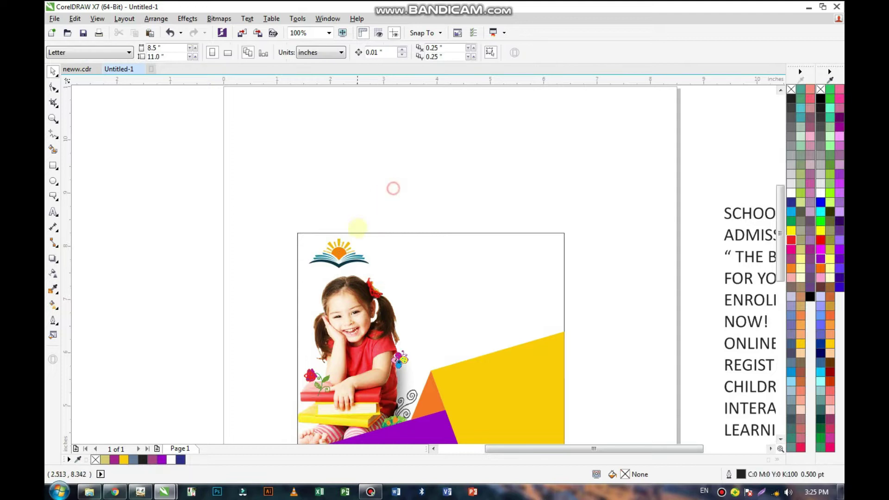
scroll(357, 229, "down", 1)
left_click_drag(296, 362, 562, 212)
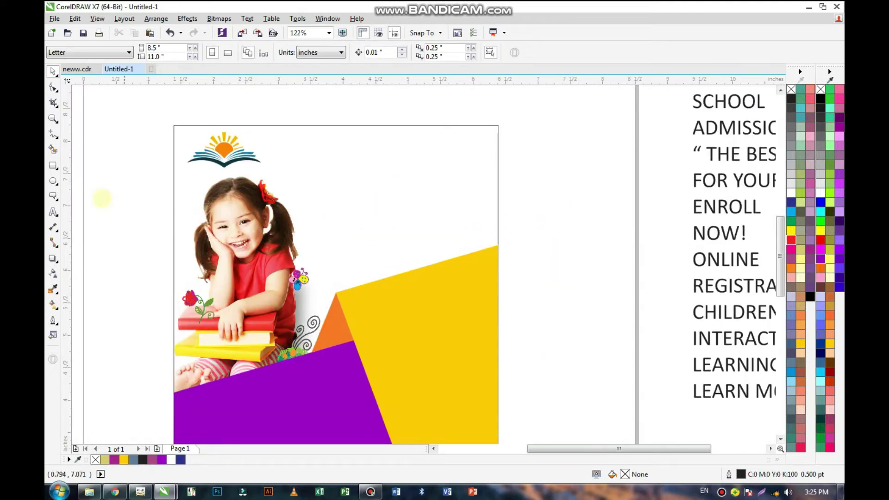
- Draw a small rectangle near the top right and skew it into a parallelogram
left_click(52, 165)
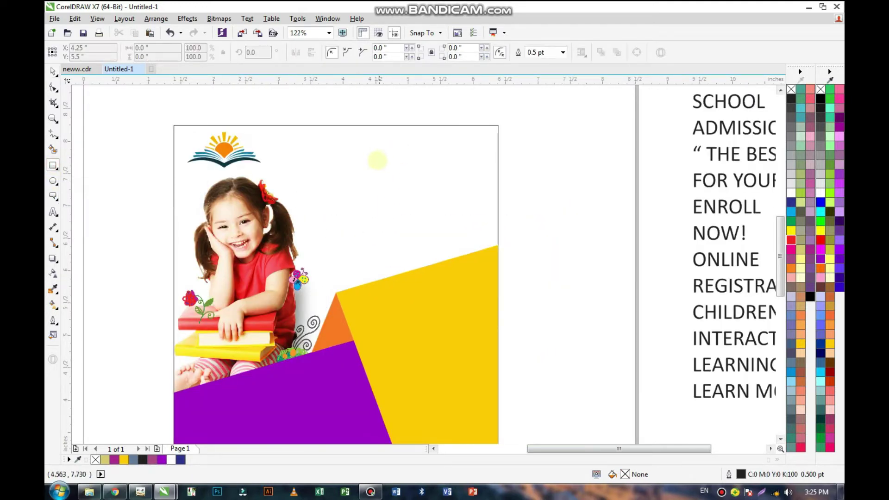
left_click_drag(379, 148, 469, 172)
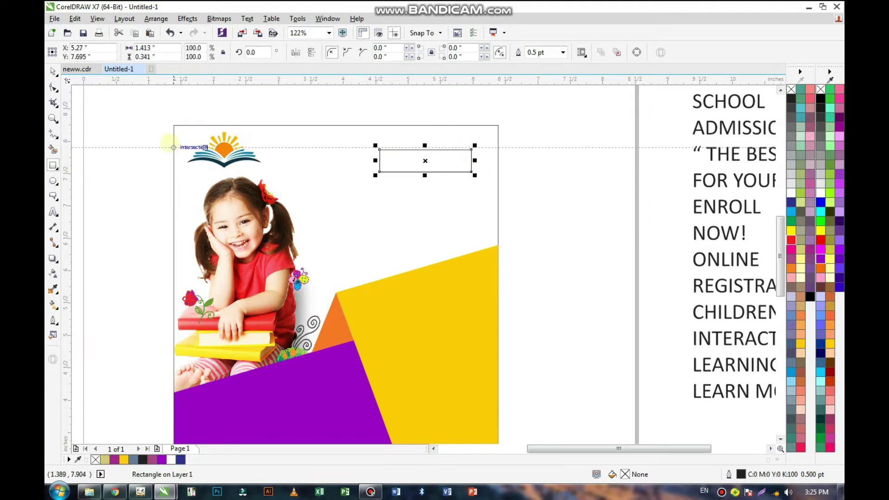
right_click(407, 156)
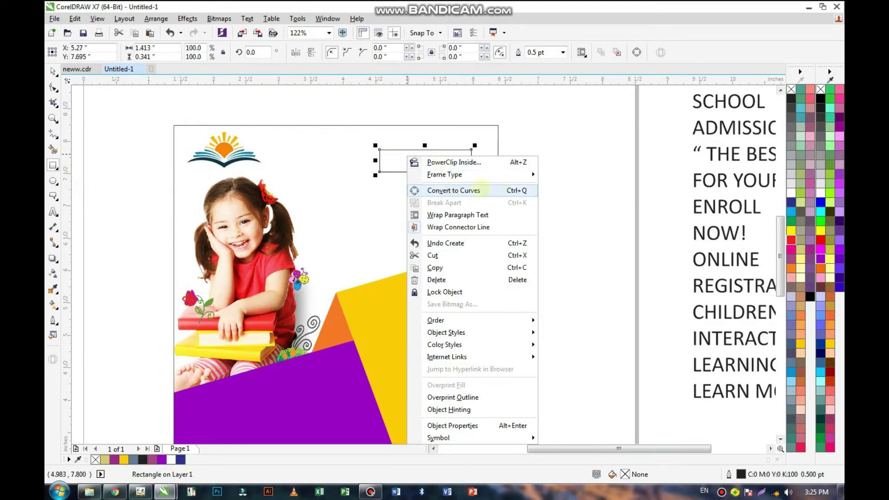
left_click(503, 190)
left_click(53, 87)
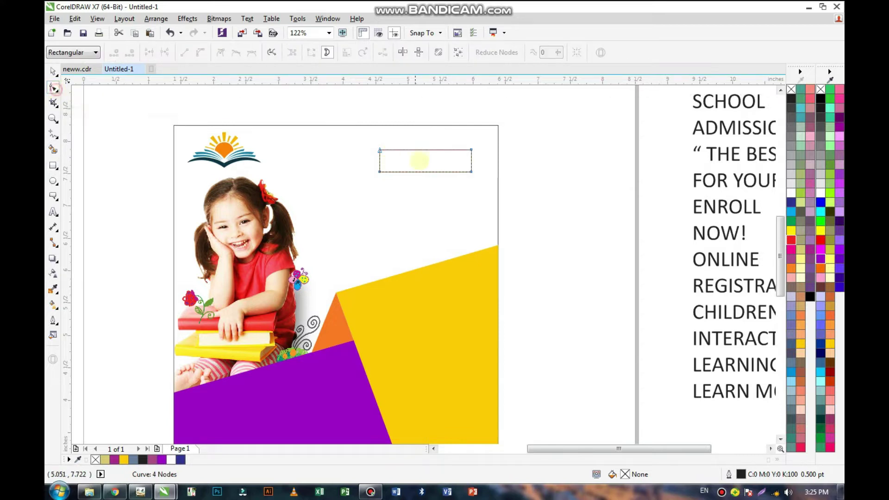
scroll(484, 172, "up", 2)
left_click(457, 175)
left_click_drag(457, 176, 437, 176)
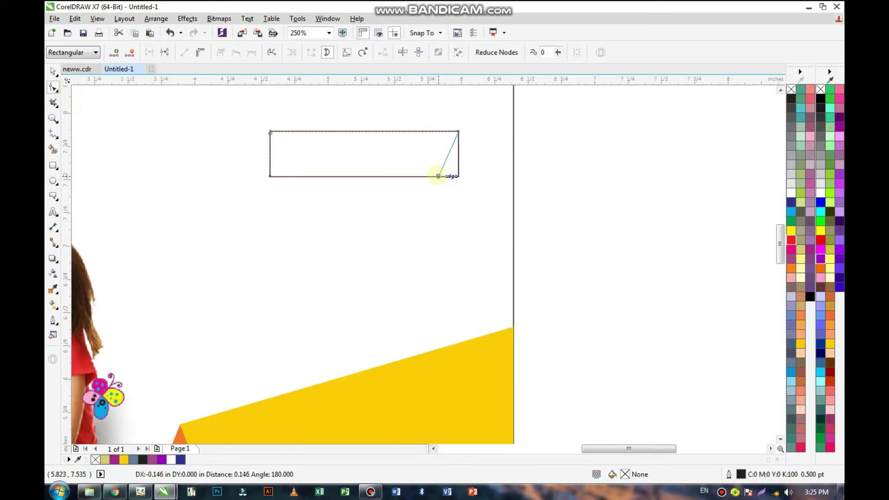
left_click_drag(270, 176, 246, 176)
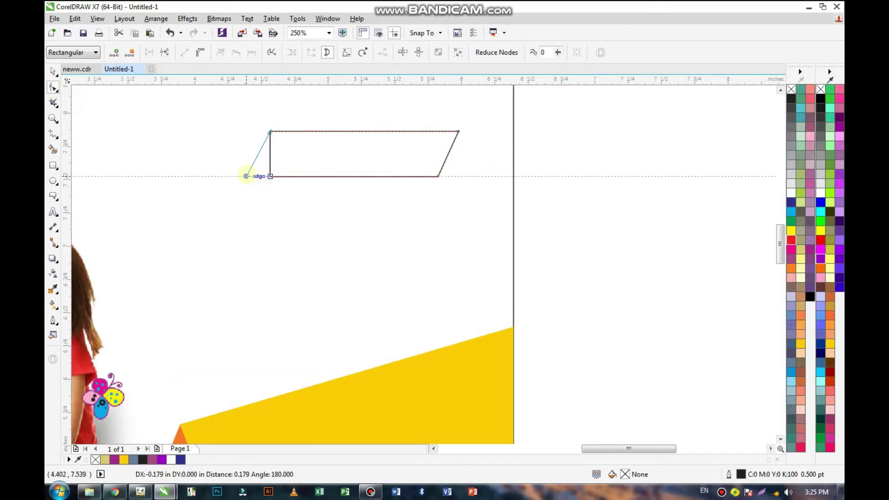
- Drop a copy of the parallelogram below and stretch it taller
left_click(53, 71)
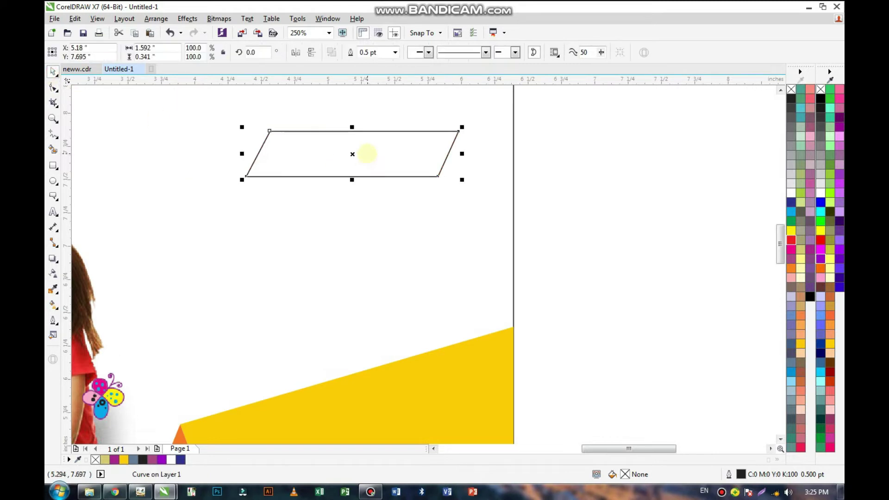
left_click_drag(367, 154, 362, 194)
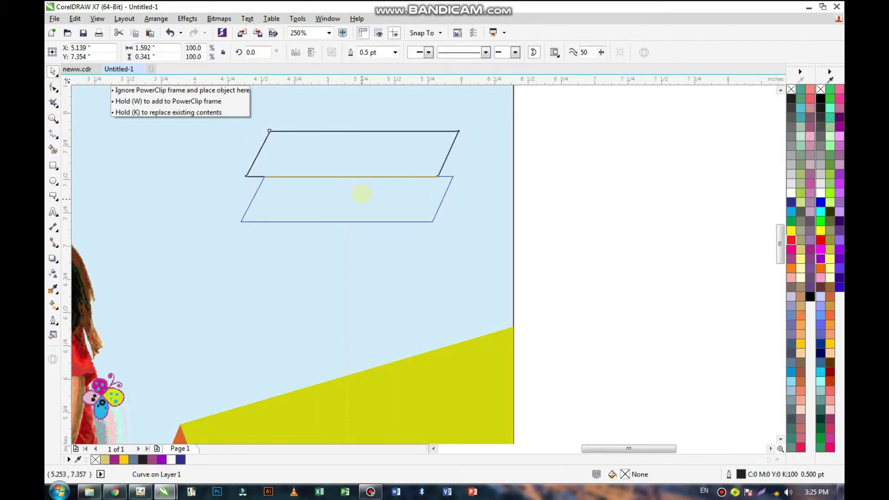
left_click_drag(361, 194, 358, 196)
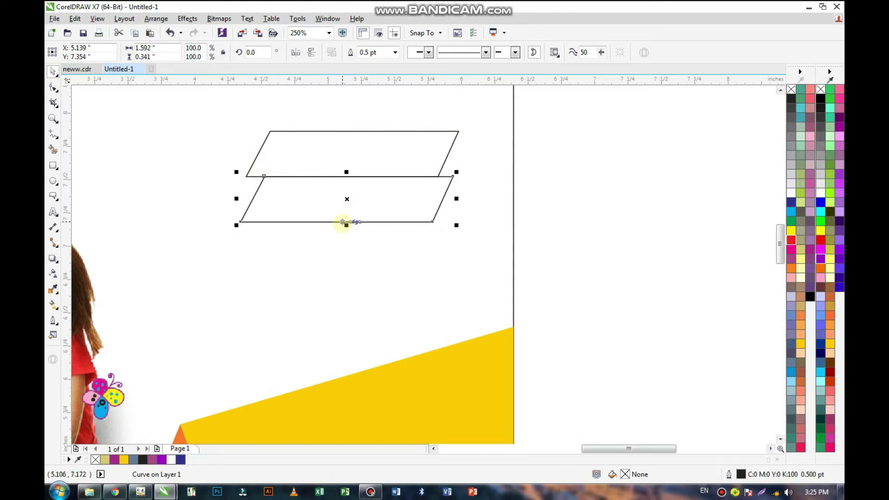
left_click_drag(348, 228, 343, 266)
- Shrink the upper parallelogram slightly, set it onto the lower one, and fill it deep yellow
left_click(388, 161)
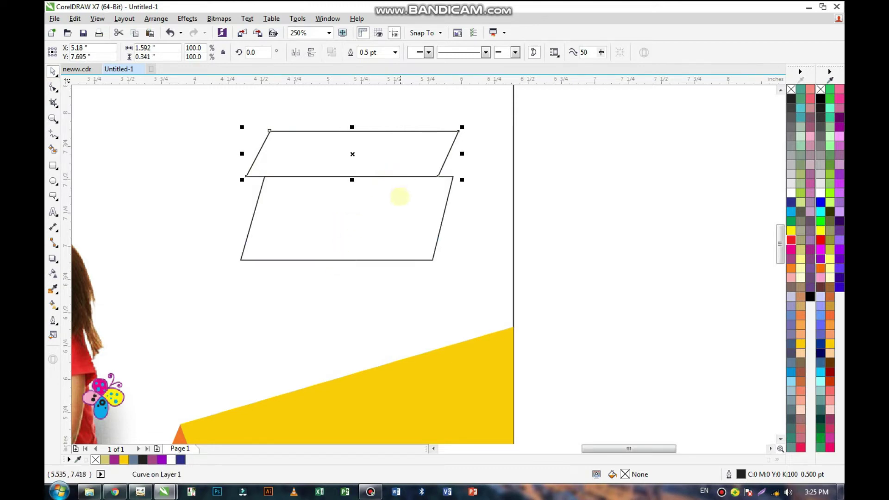
left_click(401, 198, "shift")
key("l")
key("ctrl+z")
left_click(595, 207)
left_click_drag(353, 154, 363, 154)
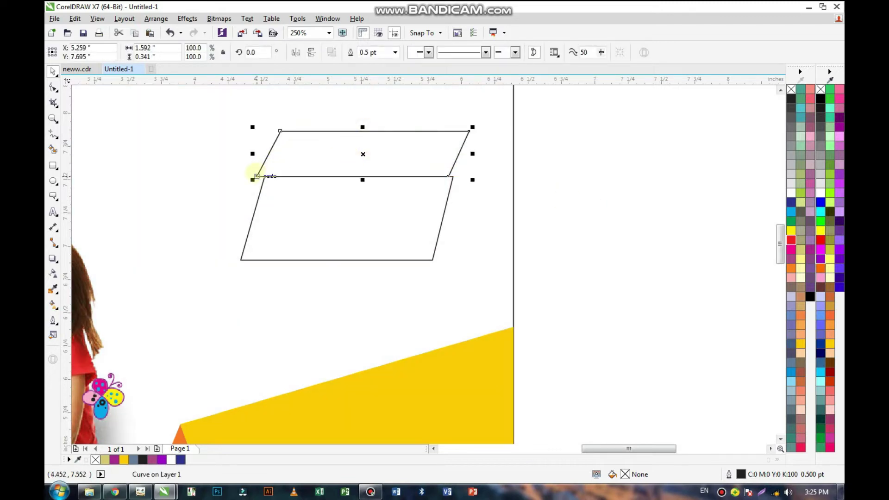
left_click_drag(252, 180, 264, 178)
left_click_drag(359, 154, 360, 162)
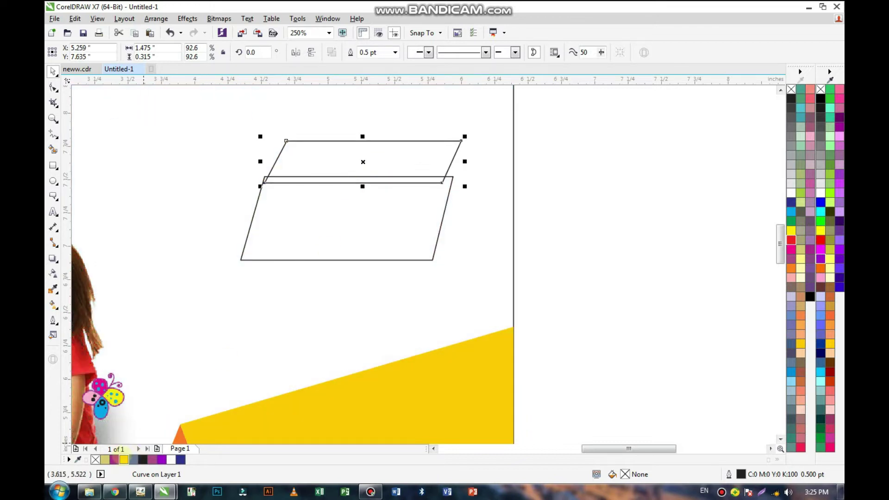
left_click(124, 460)
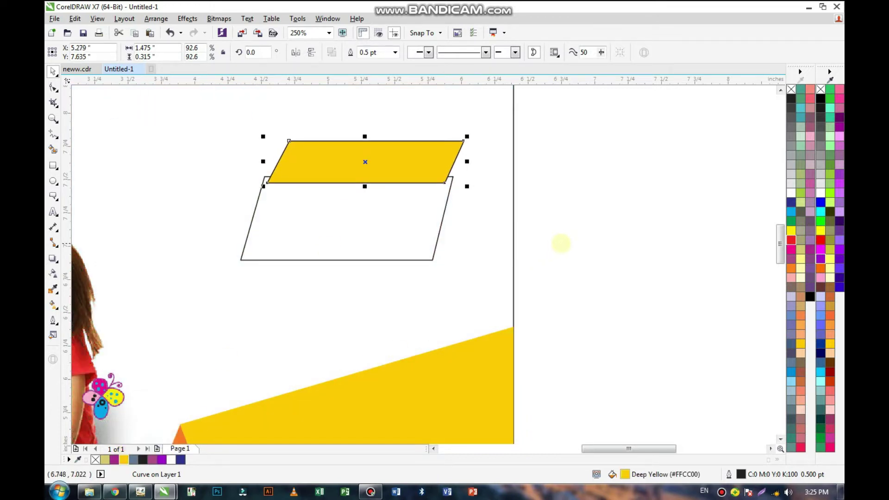
- Fill the lower parallelogram purple
left_click(562, 243)
left_click(430, 217)
left_click(820, 258)
left_click(549, 222)
- Move, enlarge and tilt both banner shapes slightly counter-clockwise
left_click(400, 234)
left_click(386, 161, "shift")
left_click_drag(352, 263, 376, 191)
scroll(377, 198, "down", 2)
left_click_drag(418, 210, 435, 218)
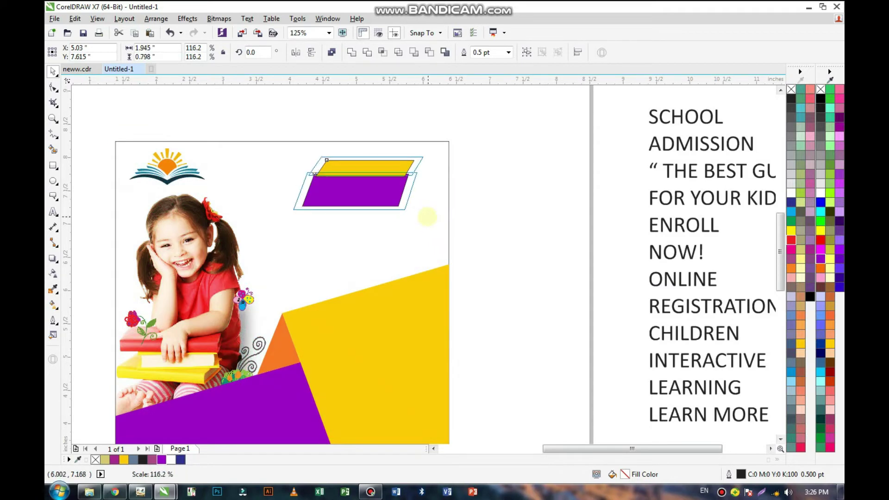
left_click(381, 185)
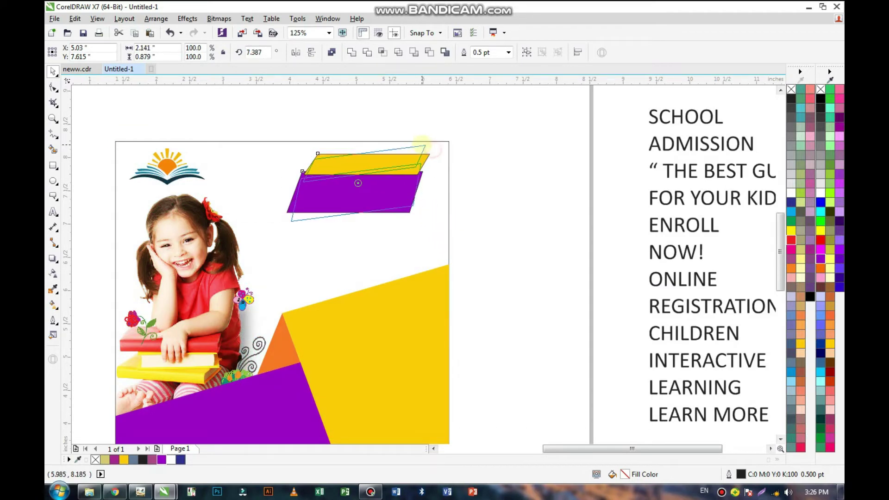
left_click_drag(433, 149, 430, 141)
left_click(513, 174)
- Remove the outline from the purple banner shape
scroll(429, 166, "up", 2)
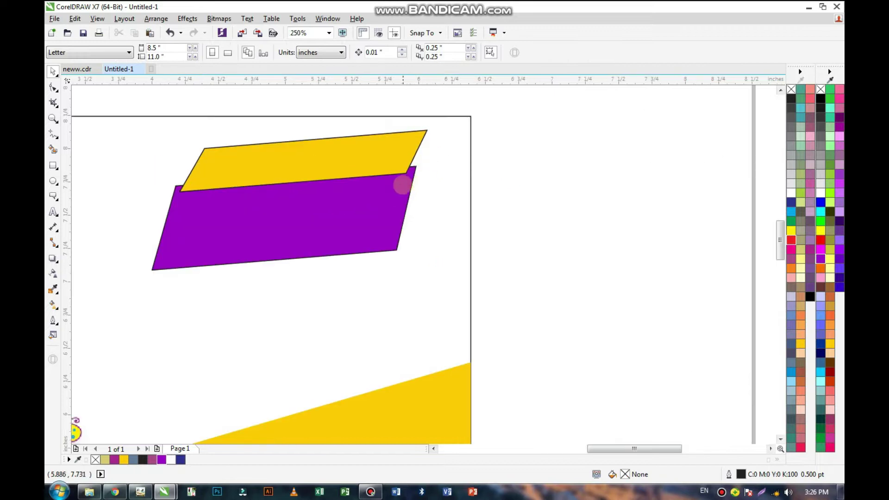
left_click_drag(402, 196, 404, 199)
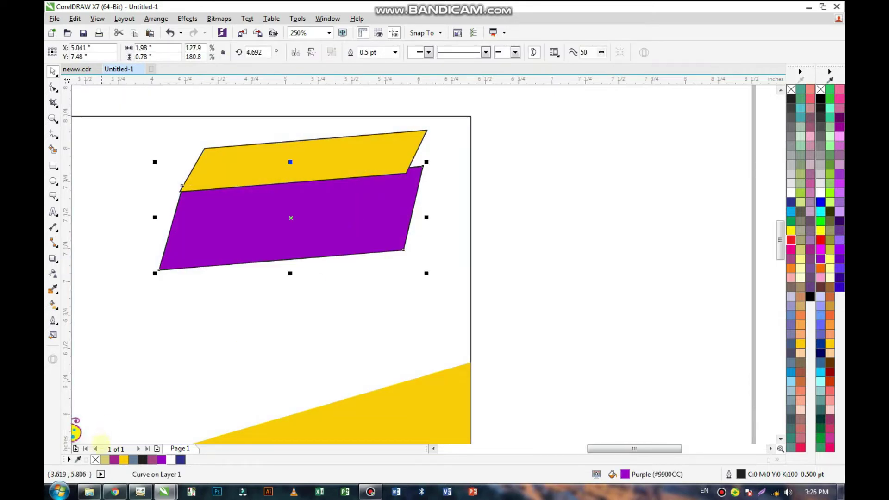
right_click(95, 459)
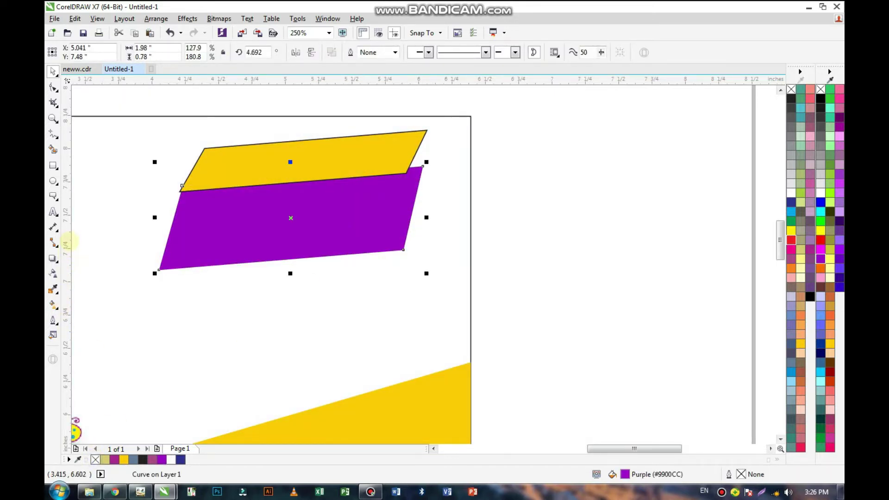
left_click(53, 259)
- Cast a drop shadow from the purple banner shape toward the lower right
mouse_move(331, 210)
left_mouse_down()
mouse_move(428, 253)
mouse_move(433, 275)
left_mouse_up()
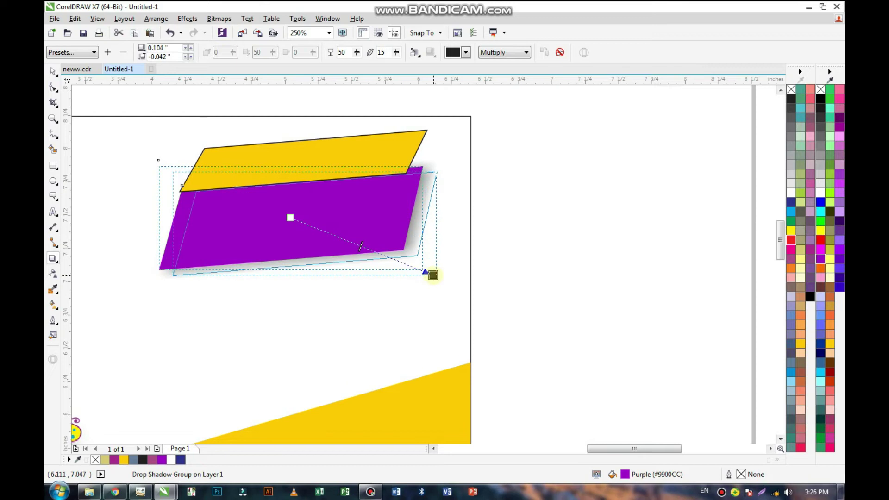
scroll(427, 257, "down", 2)
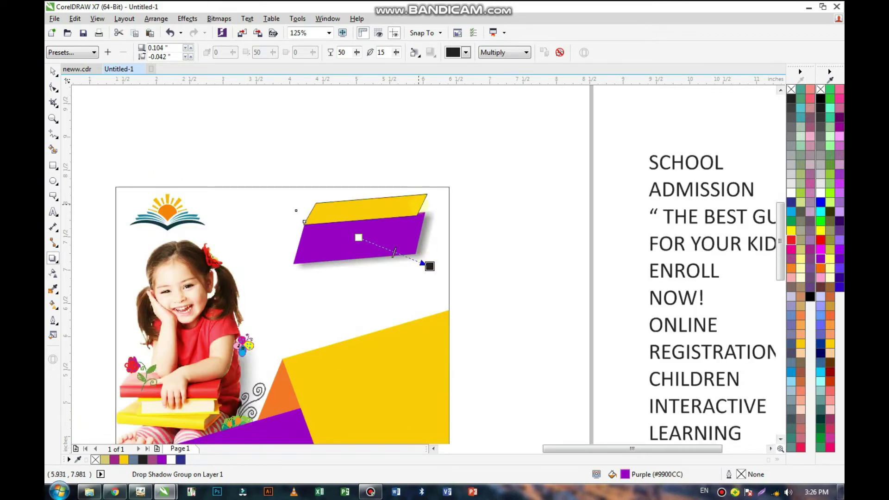
scroll(398, 210, "up", 2)
key("ctrl+z")
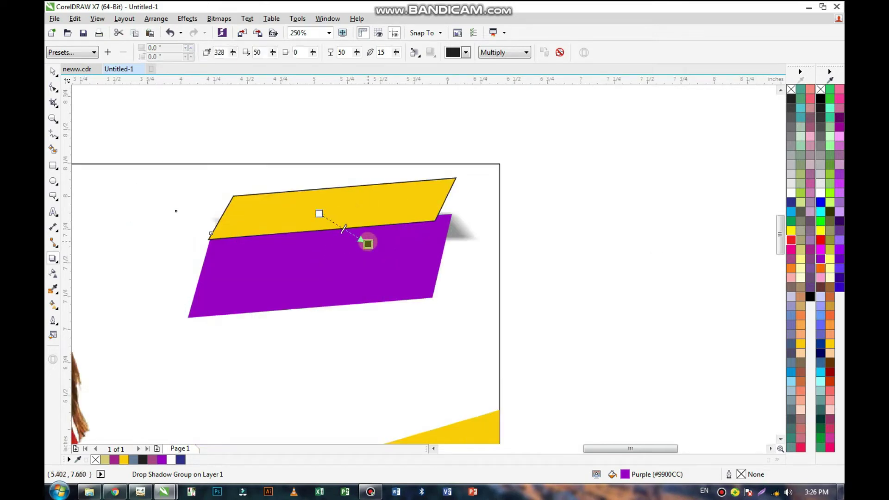
left_click(416, 232)
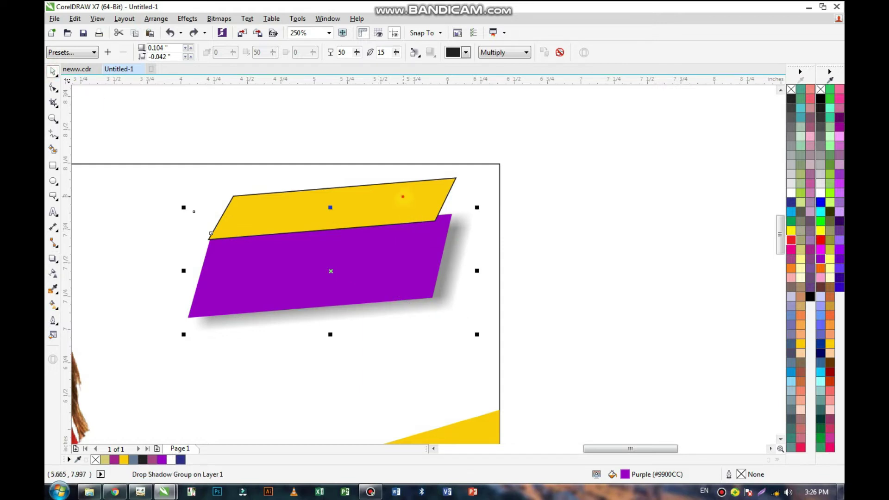
- Give the yellow shape a tight drop shadow with feathering 3 and reduced opacity
left_click(403, 197)
left_click_drag(332, 208, 347, 241)
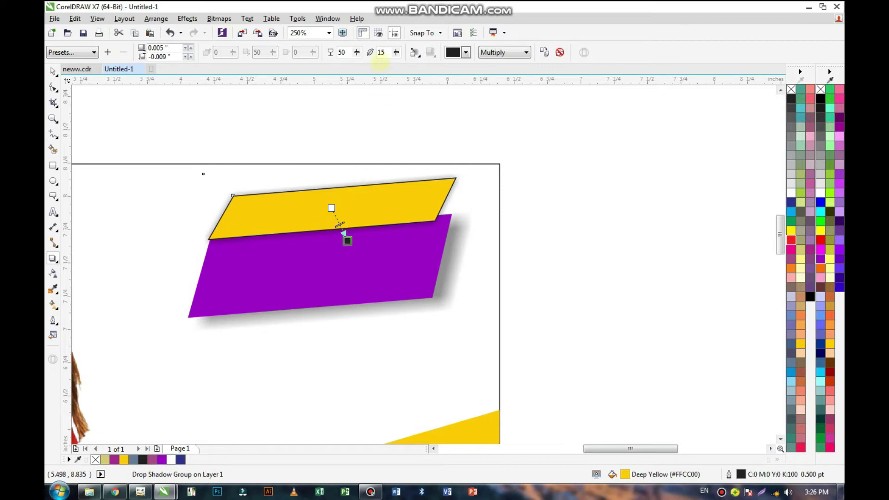
double_click(381, 52)
double_click(342, 52)
type("100")
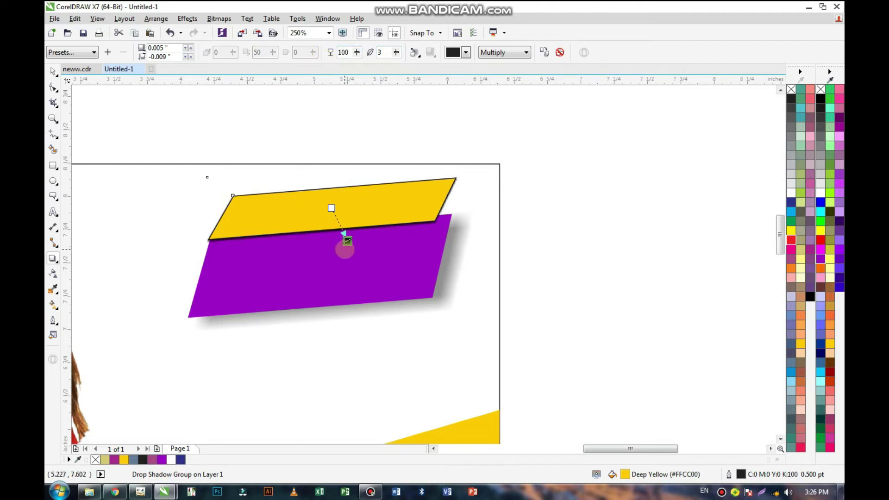
scroll(345, 232, "up", 2)
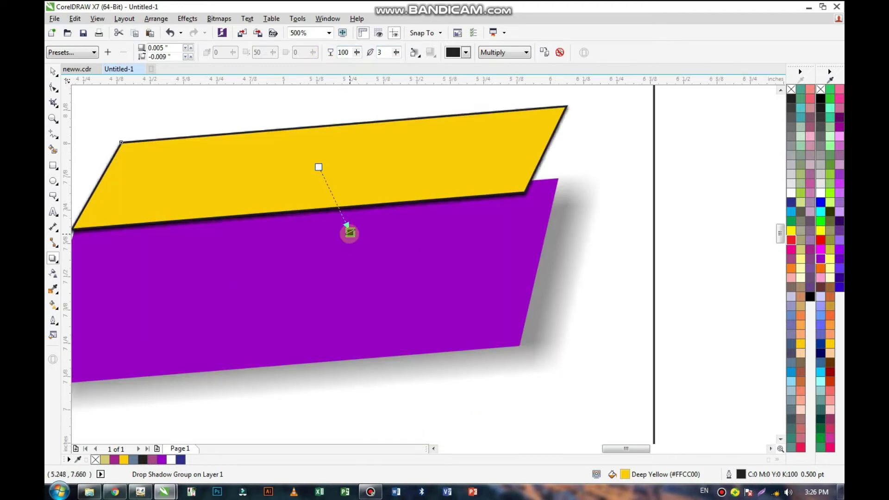
type("70")
left_click_drag(349, 228, 340, 212)
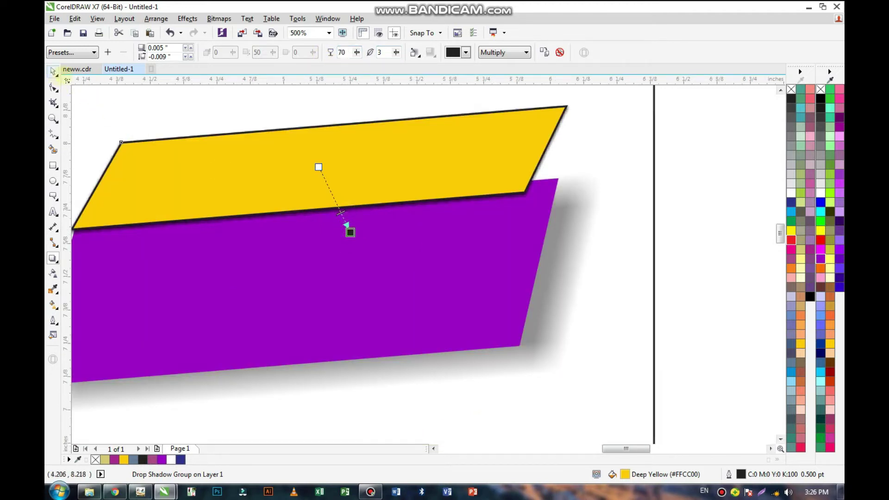
key("space")
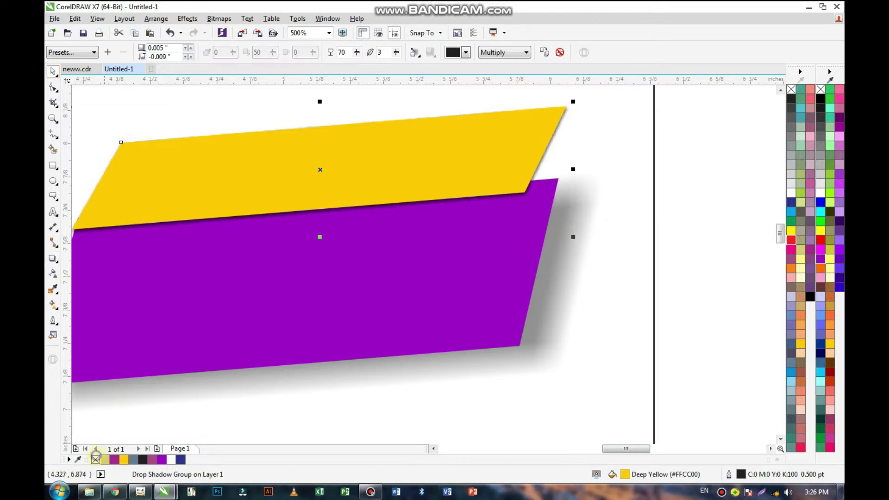
scroll(400, 265, "down", 2)
left_click(596, 264)
- Move SCHOOL onto the yellow band and tilt it to match the band's slant
scroll(400, 265, "down", 4)
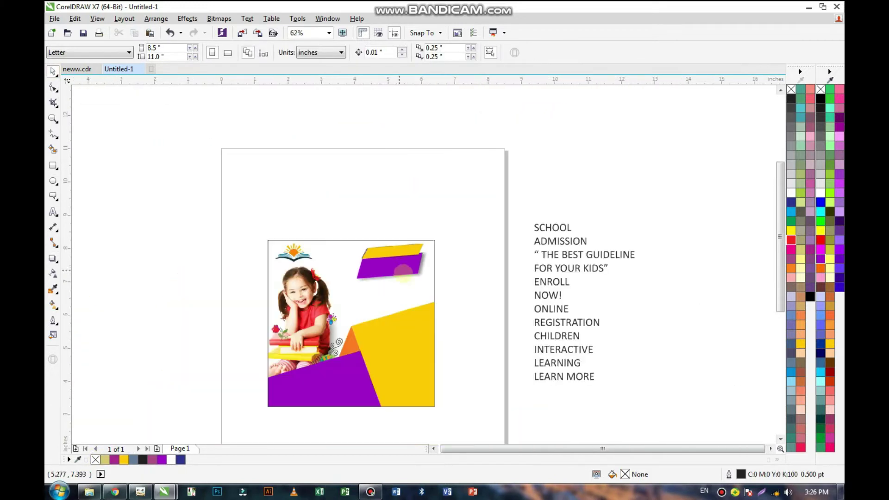
left_click_drag(628, 189, 359, 347)
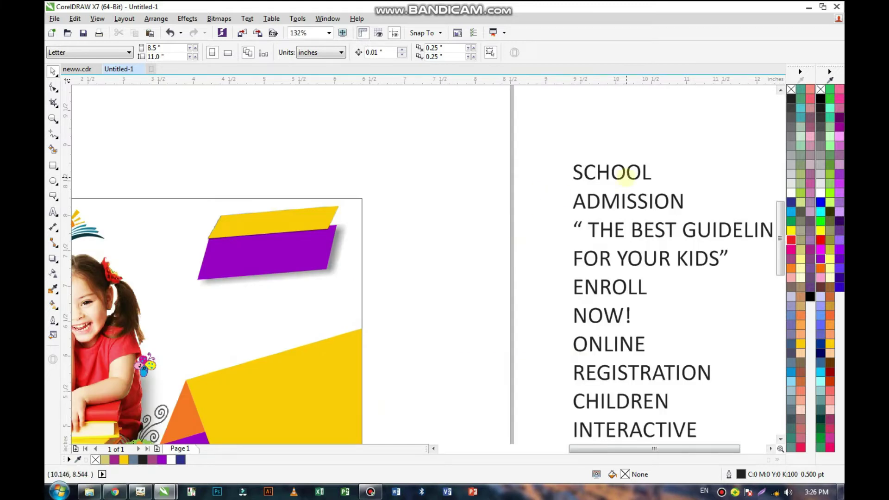
left_click(630, 175)
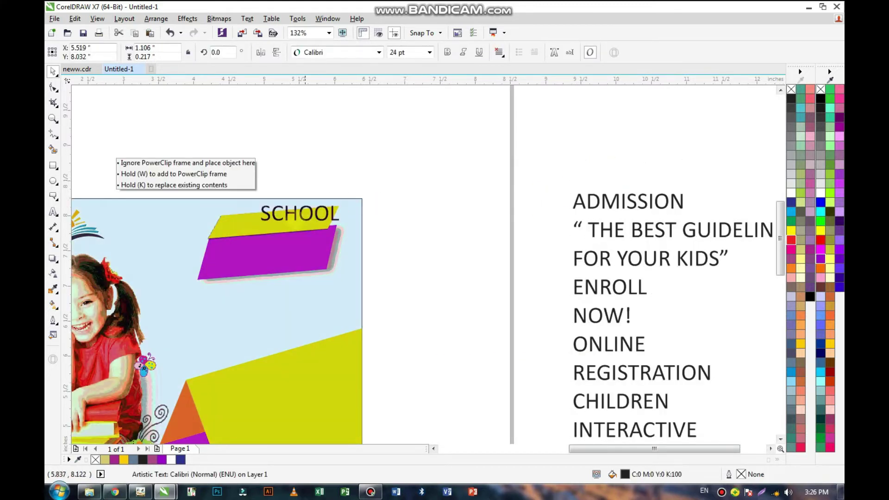
left_click_drag(626, 174, 286, 224)
left_click_drag(257, 256, 385, 184)
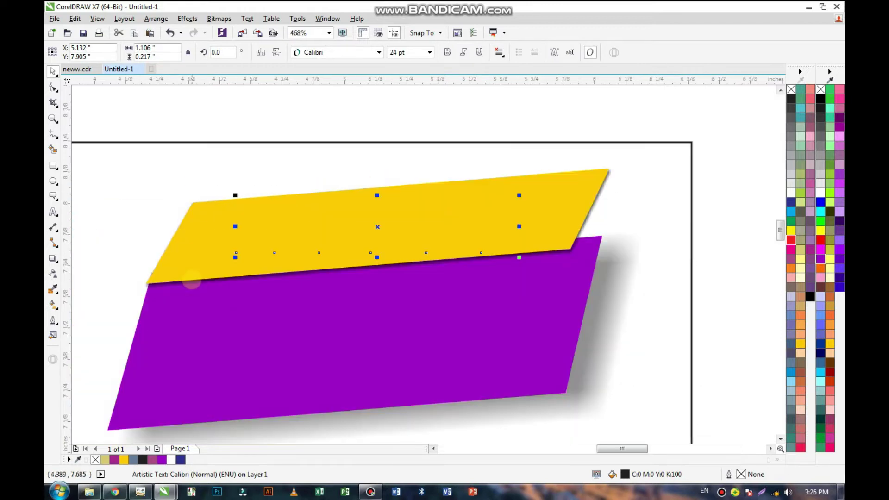
left_click(378, 226)
left_click_drag(520, 258, 515, 243)
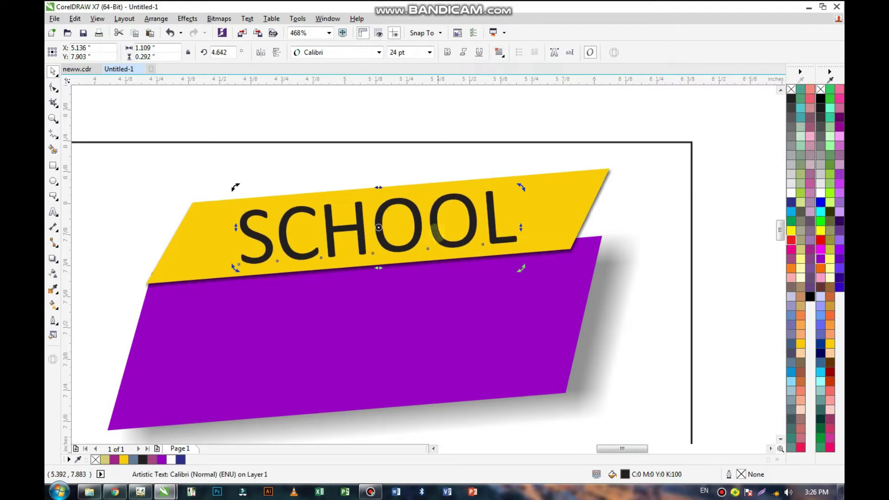
scroll(513, 241, "down", 5)
left_click(588, 249)
- Place ADMISSION on the purple banner under SCHOOL, tilted to the banner angle
scroll(520, 235, "down", 2)
left_click_drag(698, 189, 334, 406)
left_click_drag(610, 150, 350, 195)
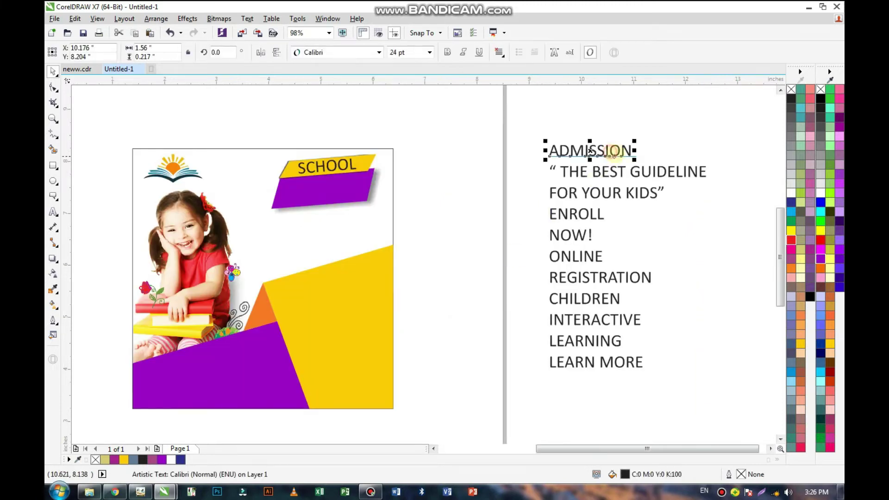
left_click_drag(423, 138, 260, 254)
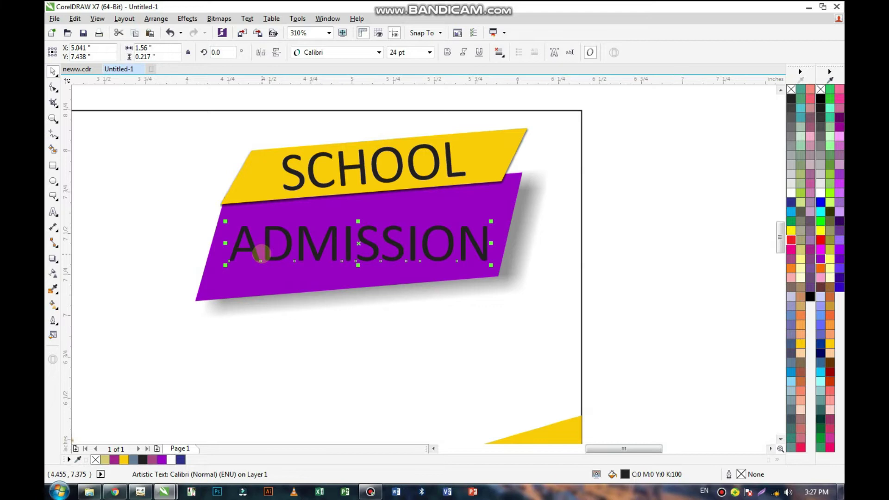
left_click(365, 242)
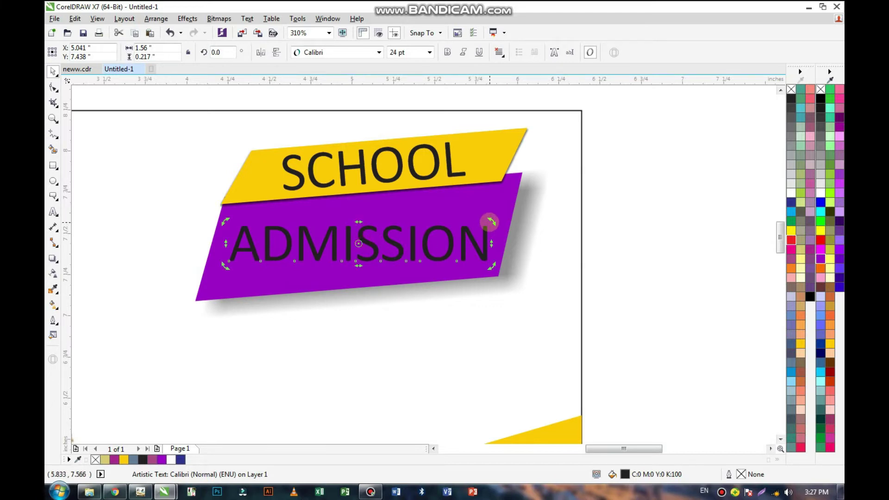
left_click_drag(489, 222, 482, 209)
- Enlarge ADMISSION slightly and make it bold and white
left_click(640, 264)
left_click(480, 242)
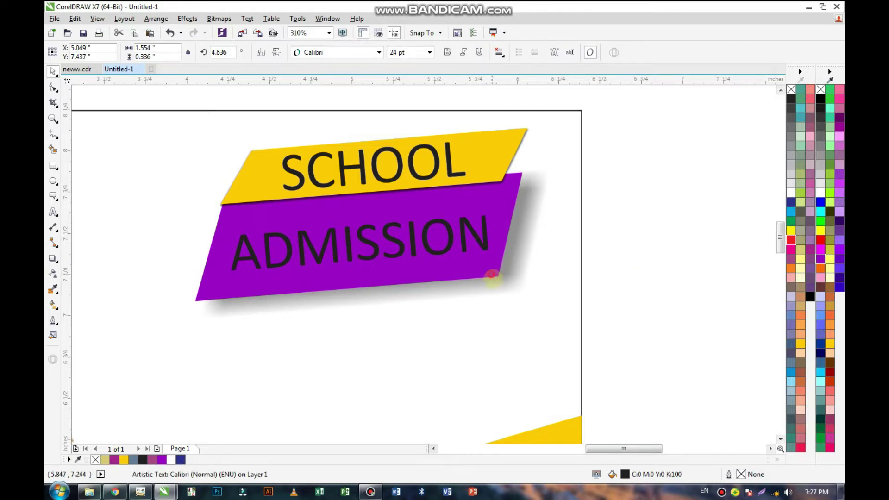
left_click_drag(492, 277, 496, 276)
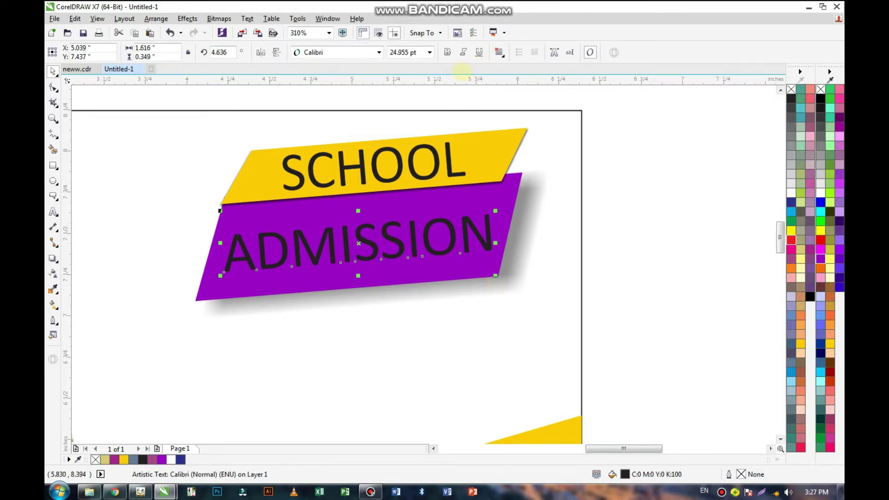
left_click(447, 52)
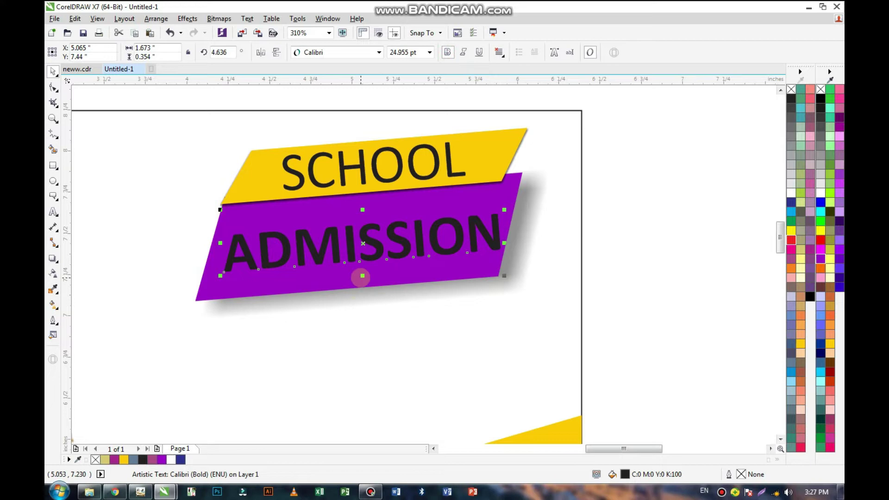
left_click_drag(361, 277, 362, 279)
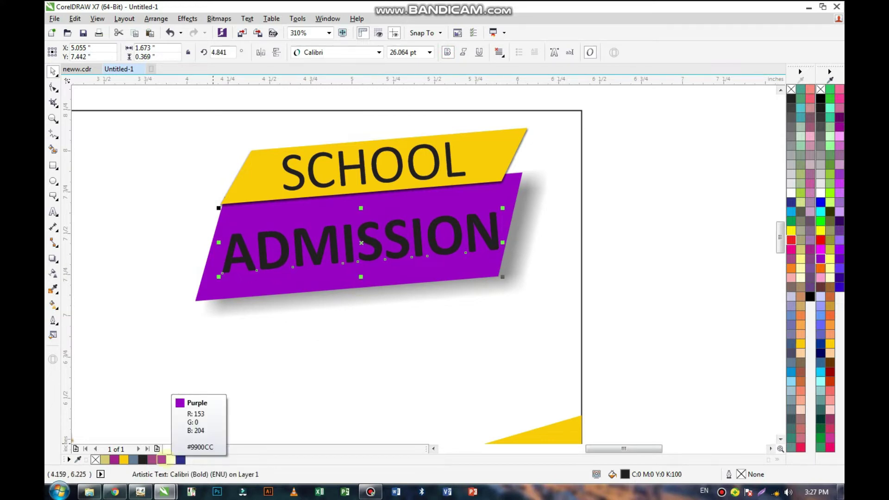
left_click(171, 459)
left_click(660, 288)
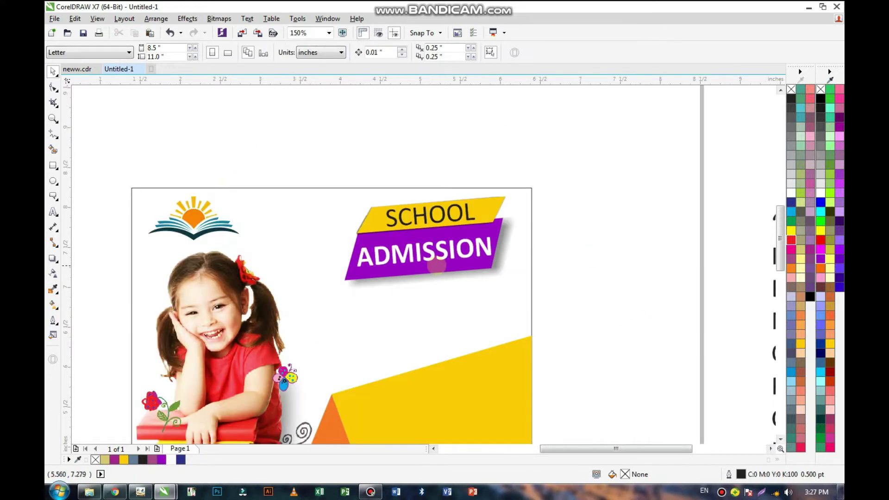
- Centre the two quote lines, move them onto the flyer and make them bold
scroll(512, 258, "down", 1)
scroll(512, 258, "down", 1)
left_click_drag(755, 212, 536, 318)
left_click_drag(684, 153, 261, 282)
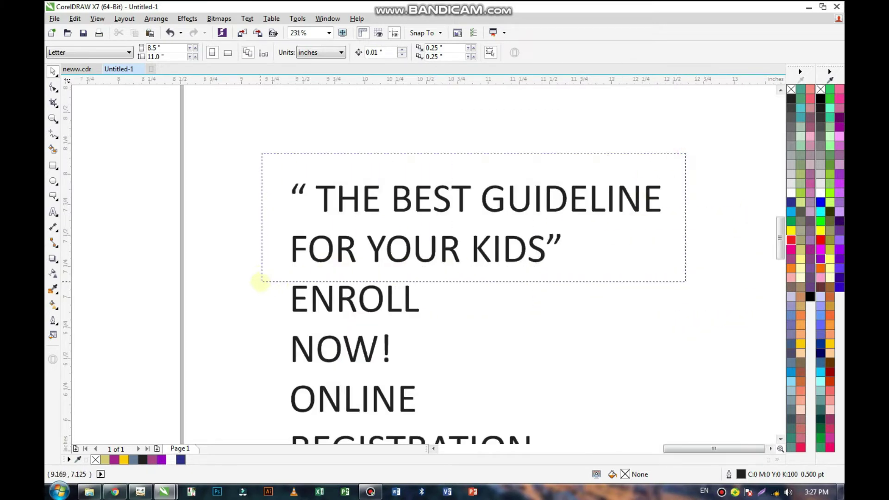
key("ctrl+e")
scroll(526, 256, "down", 2)
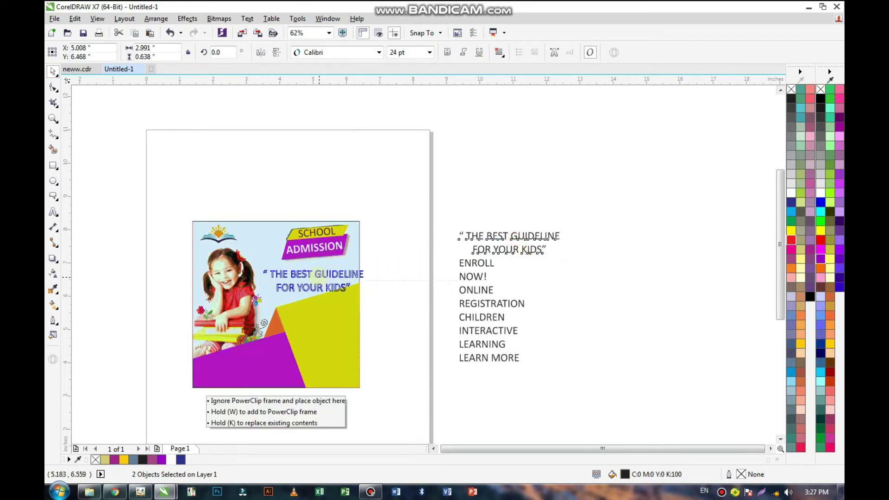
left_click_drag(510, 242, 313, 280)
left_click_drag(206, 320, 481, 233)
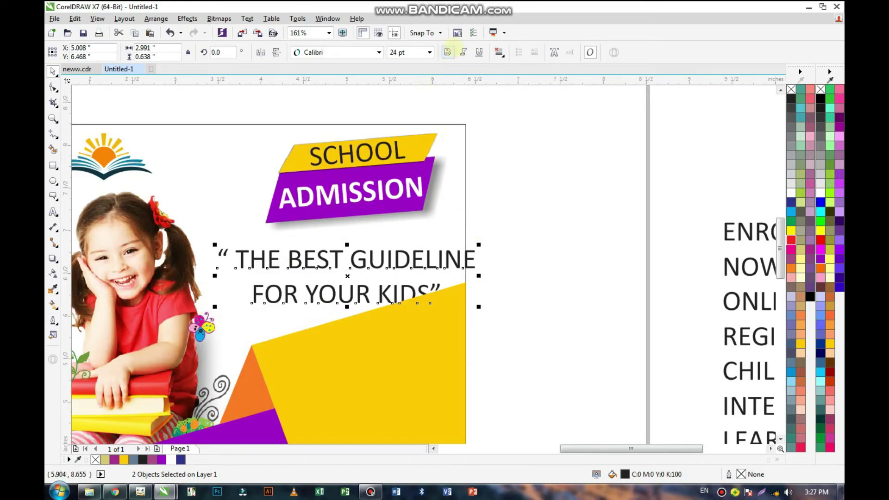
left_click(448, 52)
- Shrink the quote to fit and give it a gentle tilt
mouse_move(479, 306)
left_mouse_down()
mouse_move(418, 288)
mouse_move(424, 279)
left_mouse_up()
left_click(385, 271)
left_click(510, 278)
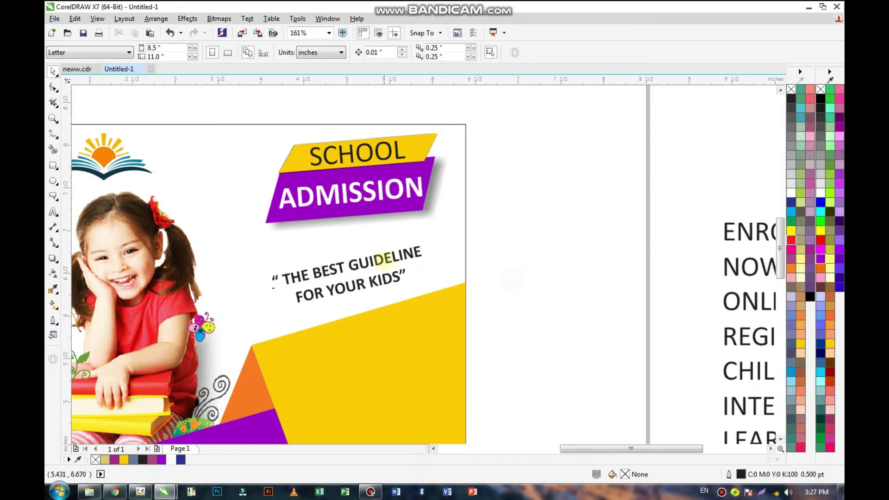
left_click(386, 260)
left_click(386, 260)
left_click_drag(423, 240, 429, 262)
left_click(535, 276)
- Enlarge the tilted quote slightly beneath the banners
left_click(374, 278)
left_click_drag(426, 299, 443, 316)
left_click(528, 271)
scroll(524, 271, "down", 2)
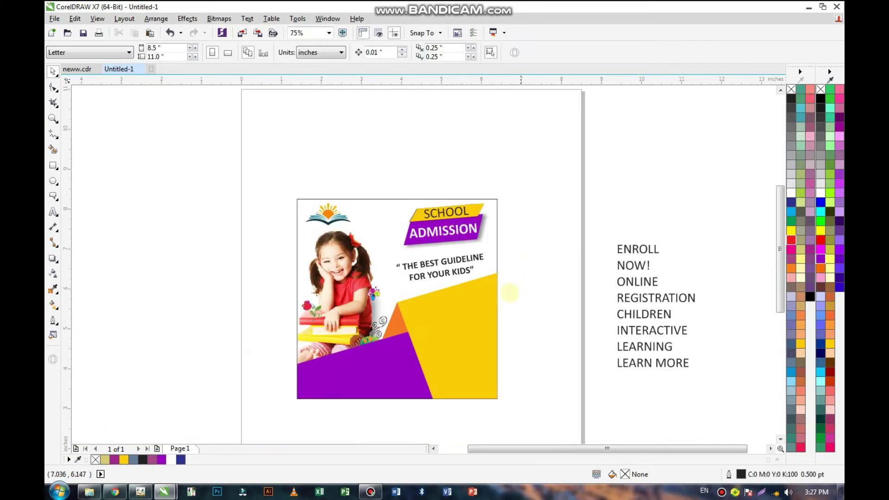
left_click_drag(267, 393, 606, 235)
scroll(606, 234, "up", 1)
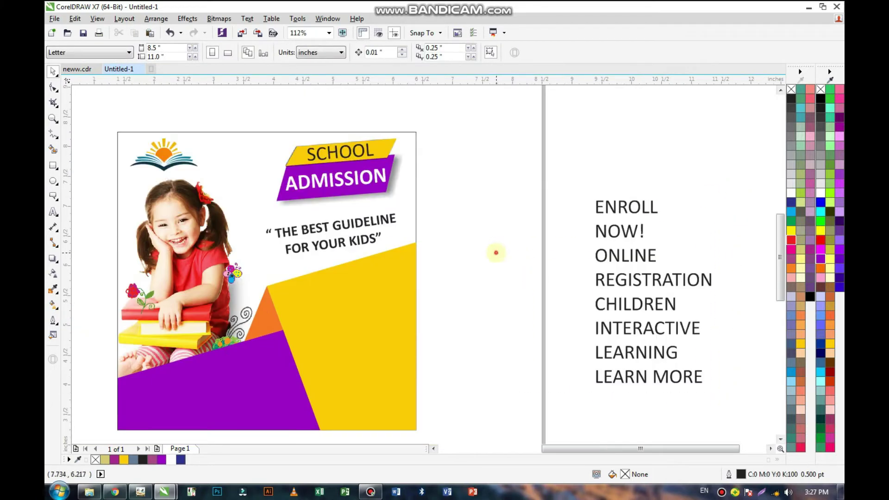
- Draw a small rectangle on the yellow area and reshape it into a parallelogram
left_click(53, 165)
left_click_drag(308, 288, 387, 308)
right_click(358, 301)
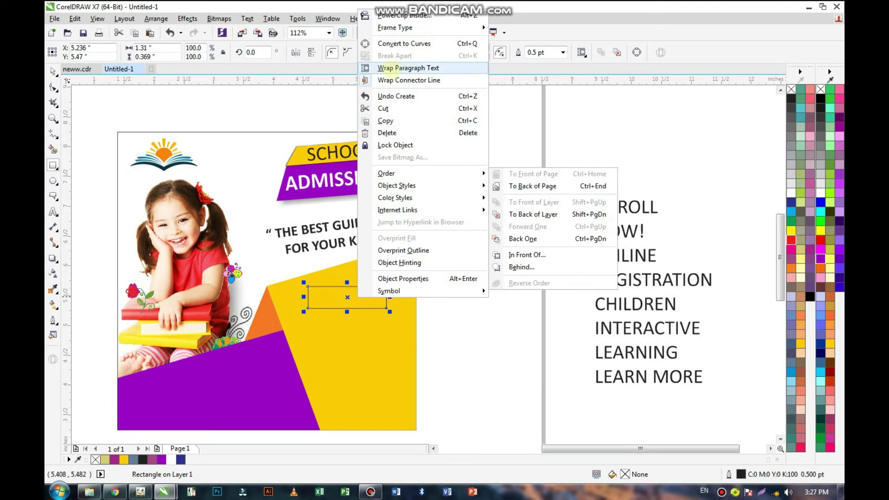
left_click(394, 42)
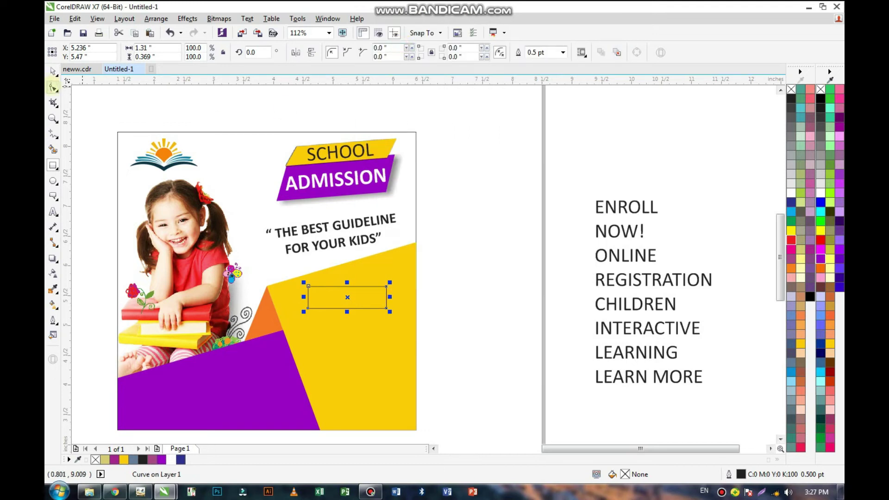
key("F10")
scroll(334, 301, "up", 3)
left_click_drag(427, 311, 407, 312)
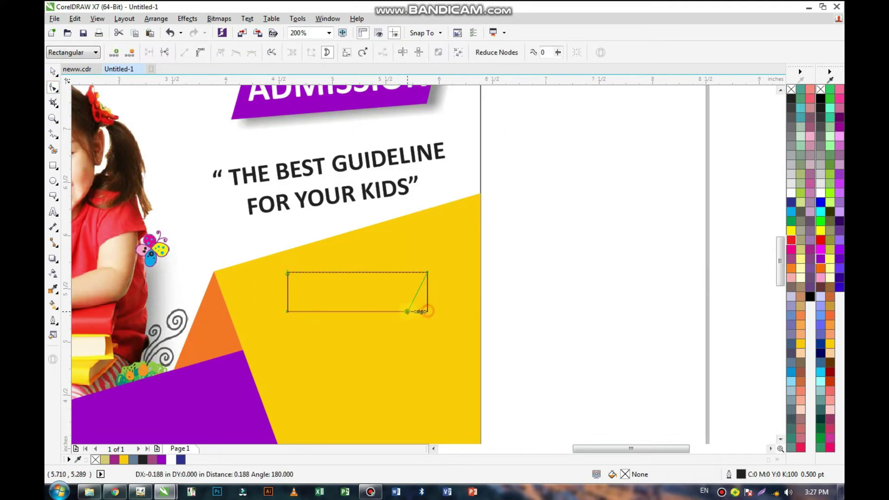
left_click_drag(287, 311, 279, 311)
left_click_drag(287, 273, 302, 273)
left_click_drag(407, 311, 404, 311)
- Tilt the parallelogram counter-clockwise, enlarge it slightly and reposition it on the yellow area
left_click(52, 71)
left_click(367, 290)
left_click_drag(431, 269, 427, 255)
left_click(521, 275)
left_click(378, 286)
left_click(391, 277)
left_click_drag(427, 256, 421, 252)
left_click(545, 288)
left_click(394, 284)
left_click_drag(422, 335, 433, 342)
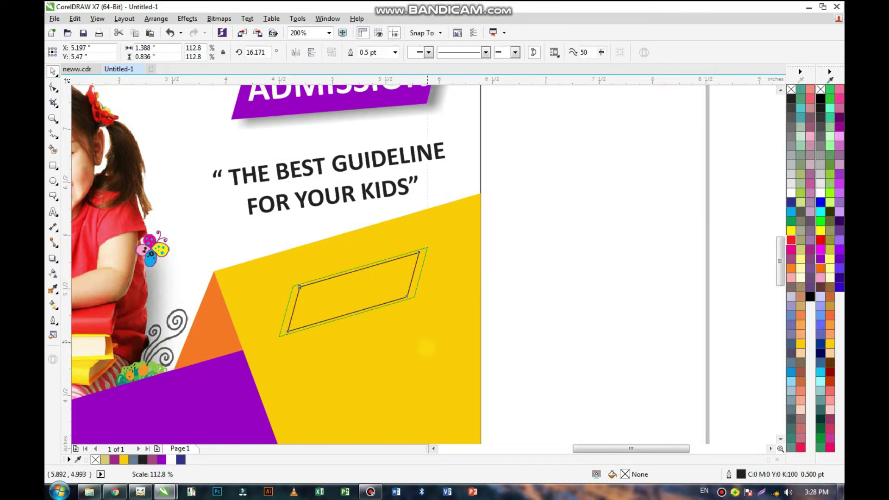
left_click_drag(389, 283, 384, 282)
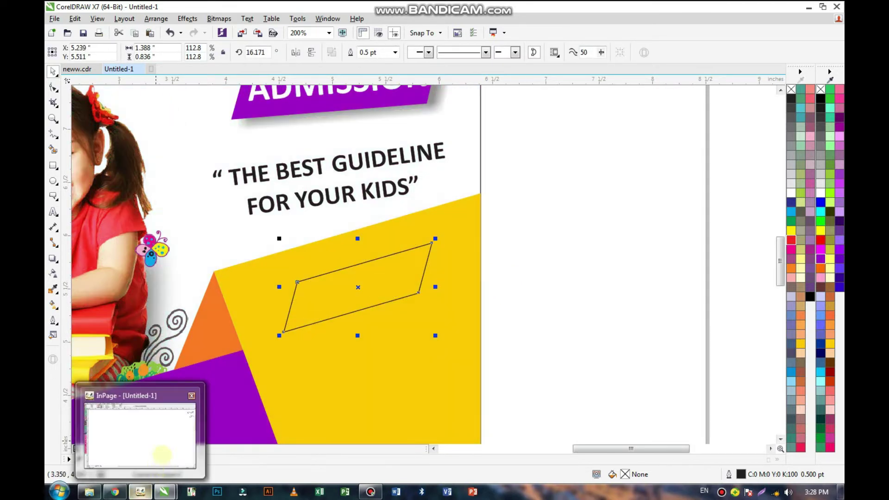
- Fill the parallelogram purple and remove its outline
left_click(161, 460)
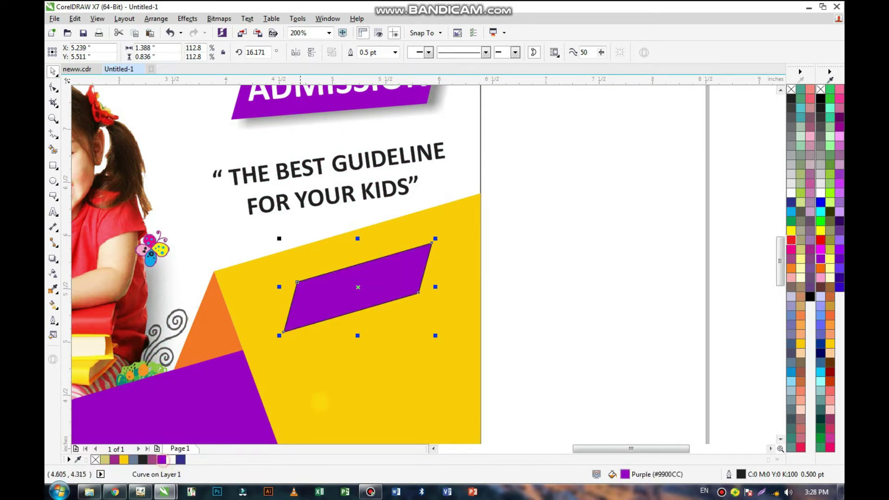
right_click(95, 459)
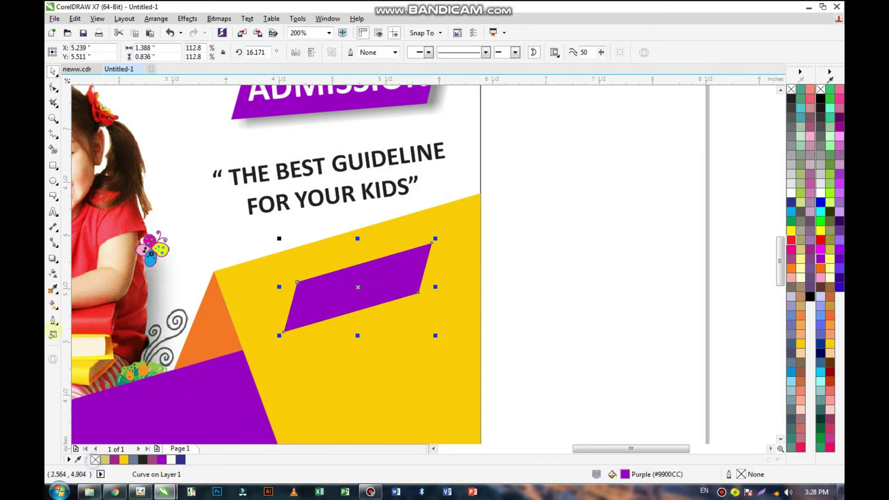
left_click(53, 259)
- Add a lower-right parallelogram shadow with opacity 10, pulled closer to the shape
left_click_drag(358, 287, 441, 316)
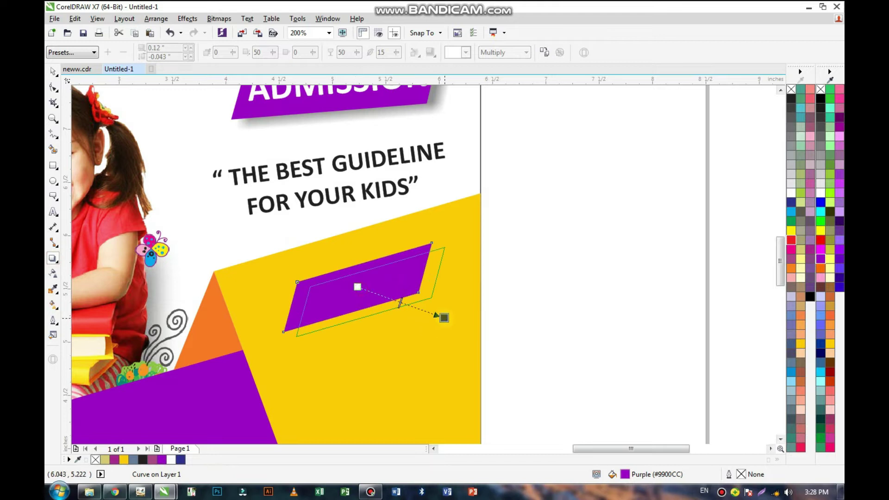
double_click(381, 52)
double_click(340, 53)
type("10.")
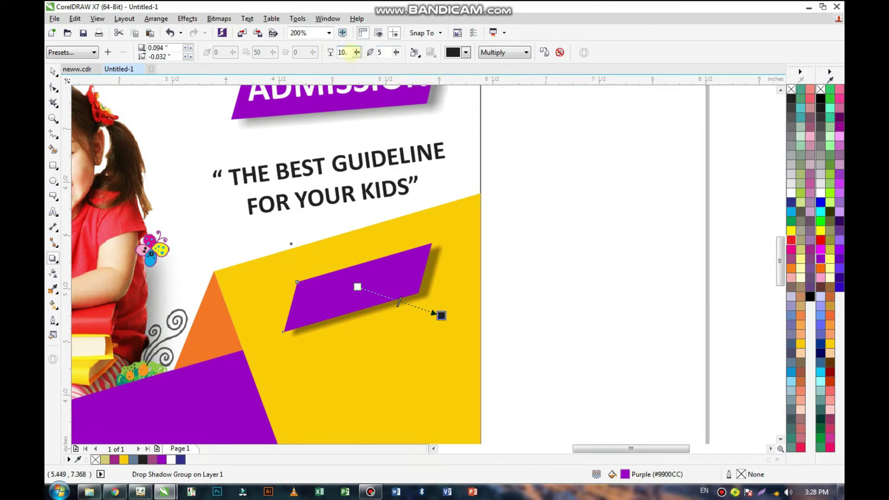
key("Return")
key("Return")
scroll(440, 316, "up", 2)
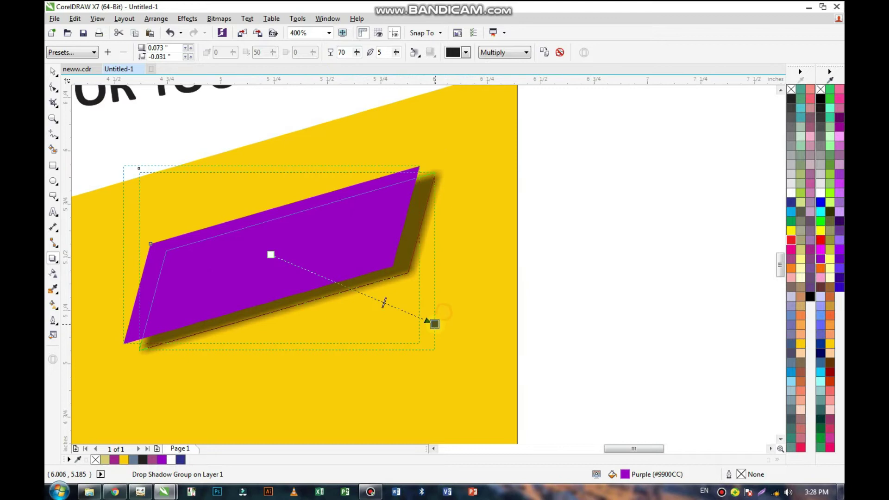
left_click_drag(439, 312, 434, 324)
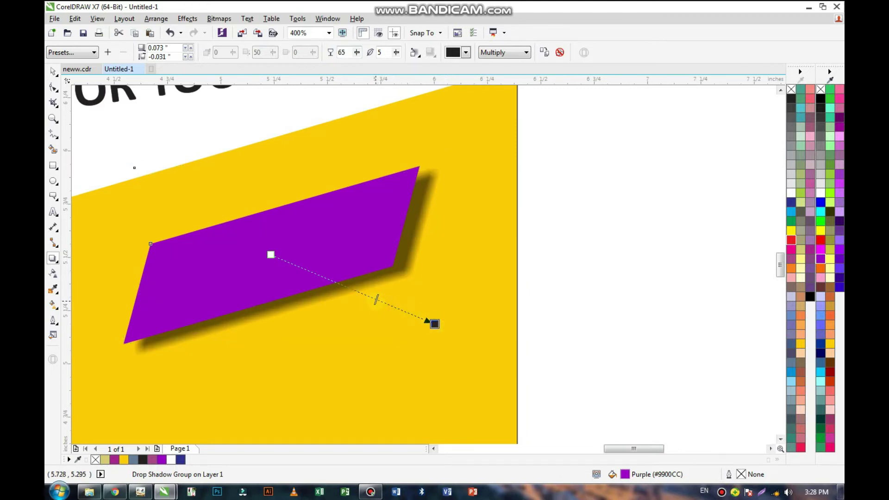
scroll(443, 314, "down", 1)
left_click(52, 70)
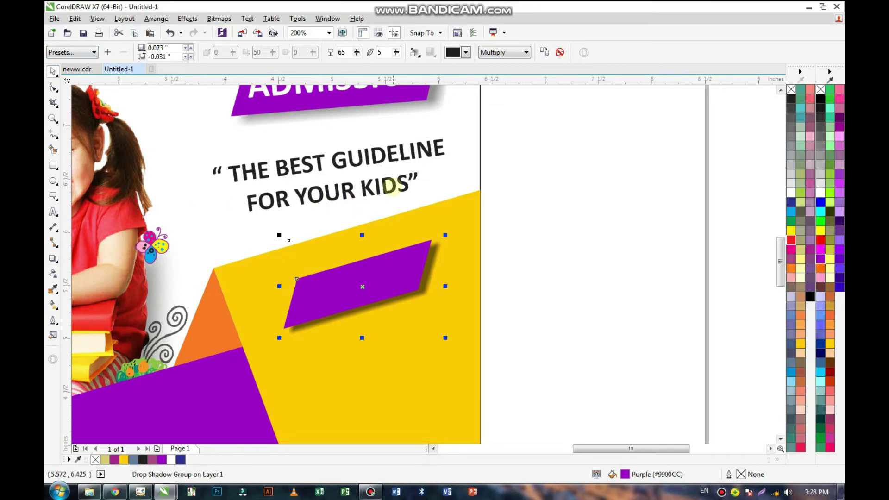
scroll(393, 191, "down", 1)
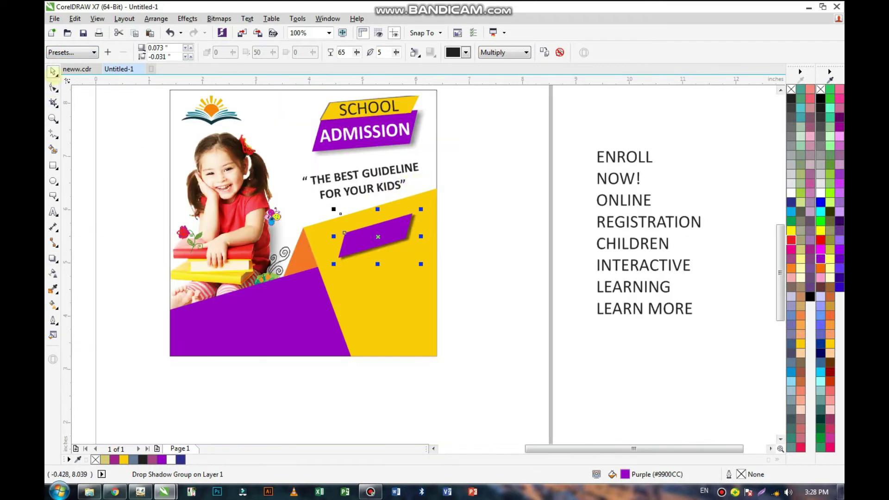
- Align ENROLL with NOW!, group them, and move the group onto the purple parallelogram
left_click_drag(249, 324, 675, 137)
left_click(669, 151)
left_click(667, 181, "shift")
key("l")
left_click(587, 220)
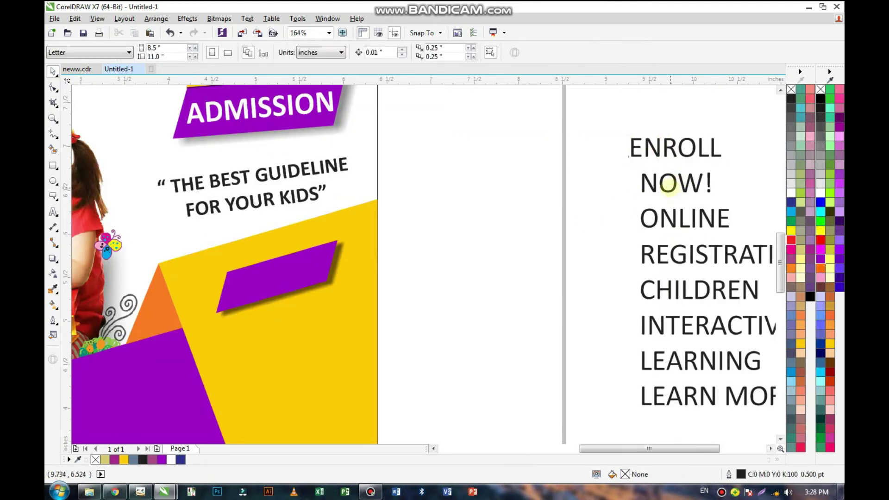
left_click(668, 184)
key("Up")
key("Up")
key("Up")
key("Up")
left_click(695, 150, "shift")
key("ctrl+g")
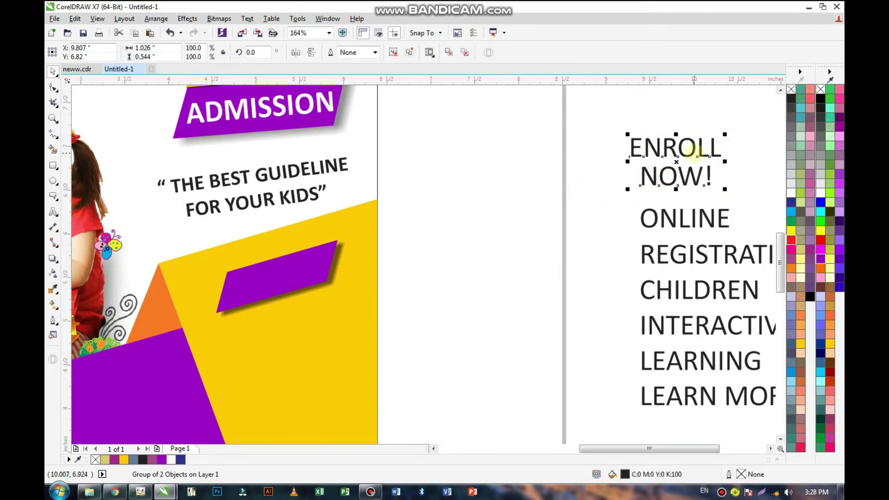
left_click_drag(670, 179, 285, 286)
key("z")
- Tilt ENROLL NOW!, then stretch the parallelogram taller and rotate it flatter
left_click_drag(195, 311, 408, 209)
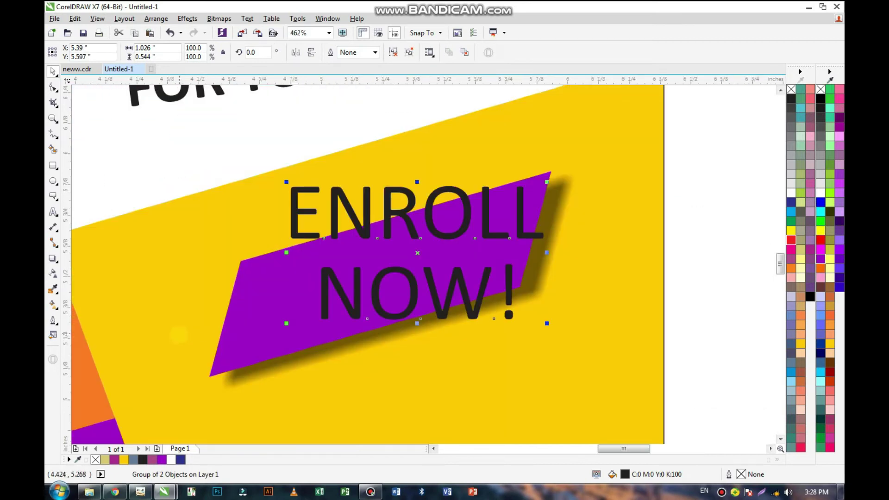
left_click(418, 252)
left_click_drag(548, 182, 497, 173)
scroll(693, 243, "down", 2)
left_click(409, 299)
left_click_drag(453, 332, 452, 377)
left_click(479, 313)
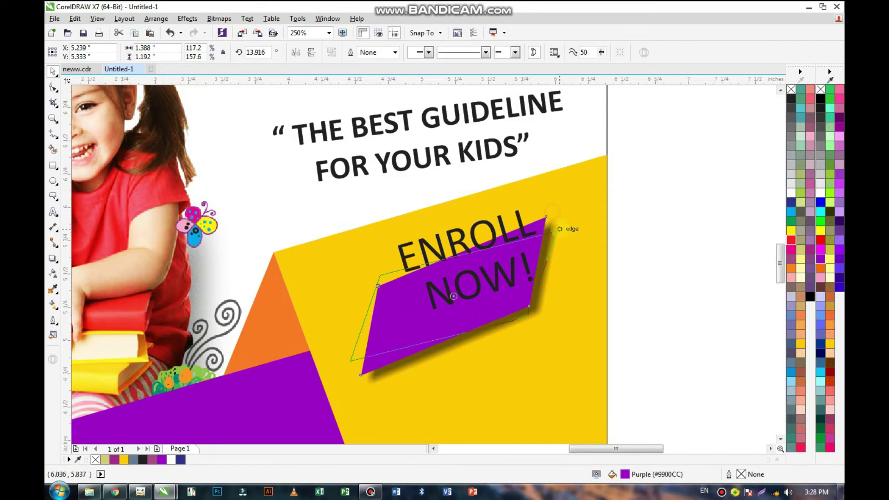
left_click_drag(356, 212, 374, 196)
left_click(655, 238)
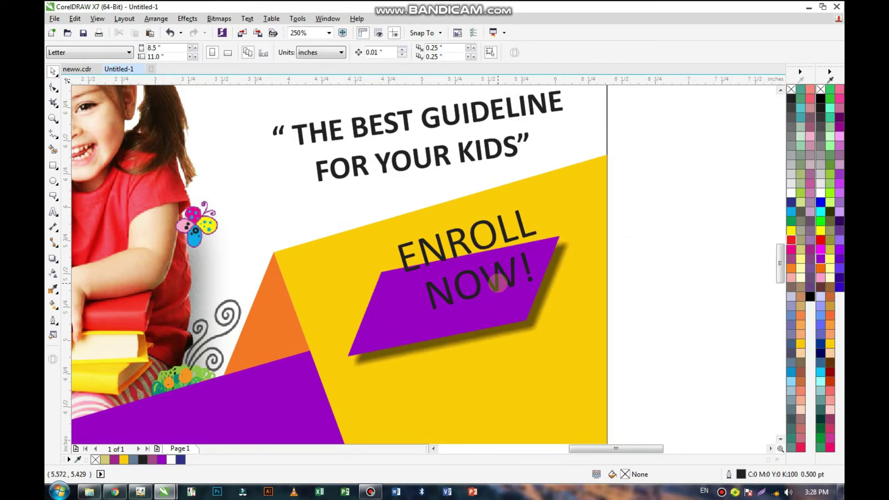
- Shrink and angle ENROLL NOW! along the banner, making it bold and white
left_click_drag(498, 282, 481, 291)
left_click(477, 295)
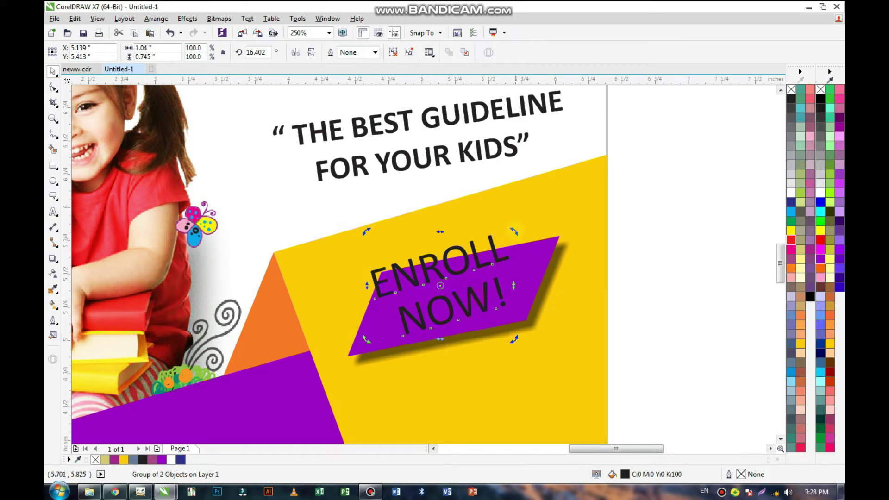
left_click_drag(513, 231, 600, 252)
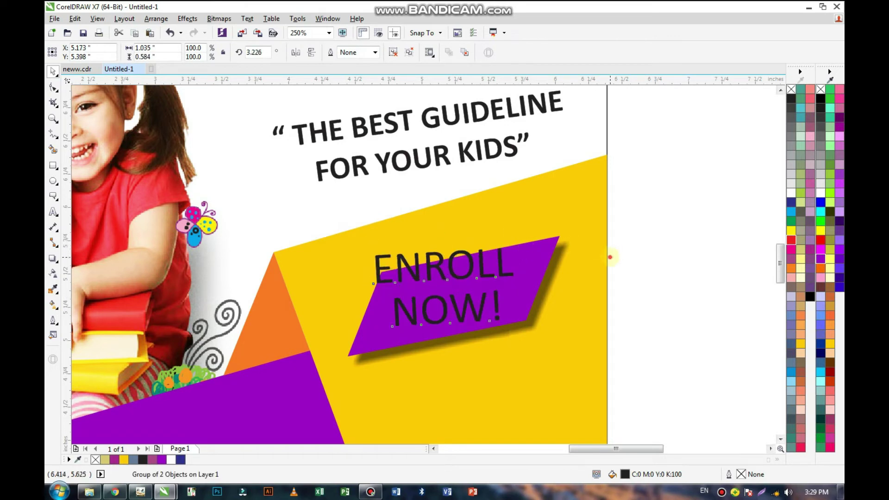
mouse_move(518, 244)
left_mouse_down()
mouse_move(506, 250)
mouse_move(502, 238)
left_mouse_up()
left_click(465, 273)
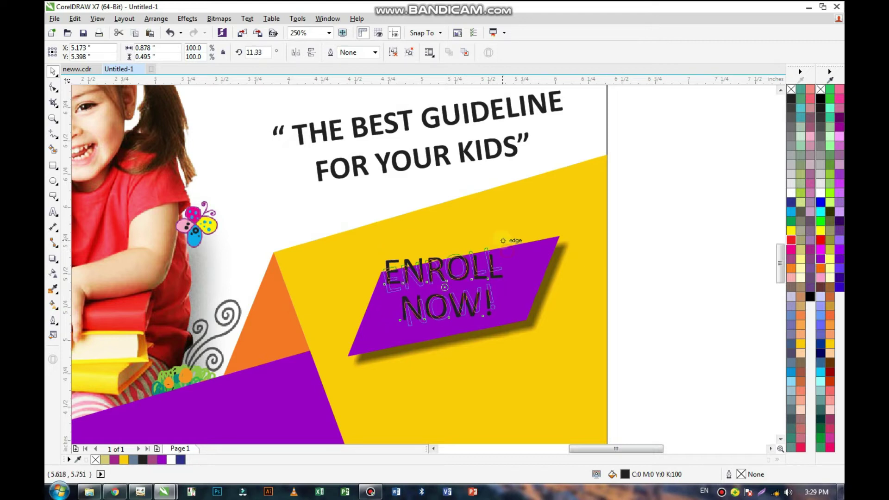
left_click_drag(444, 292, 452, 296)
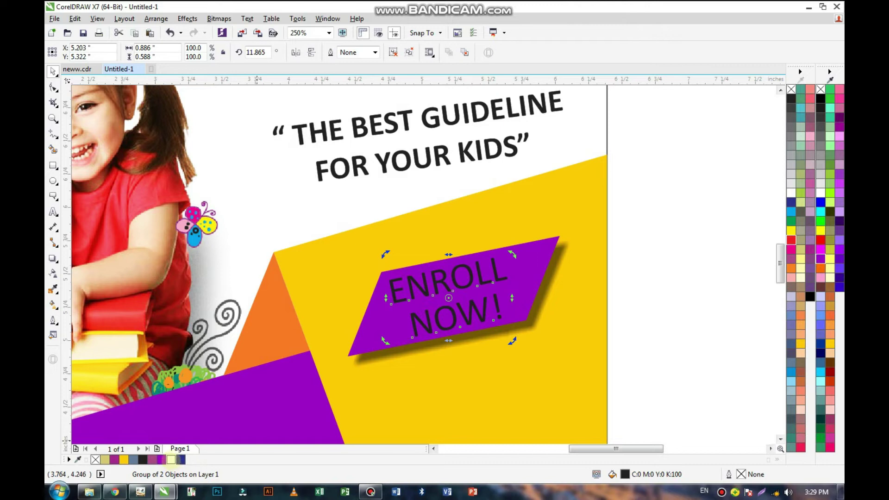
left_click(171, 460)
left_click(408, 52)
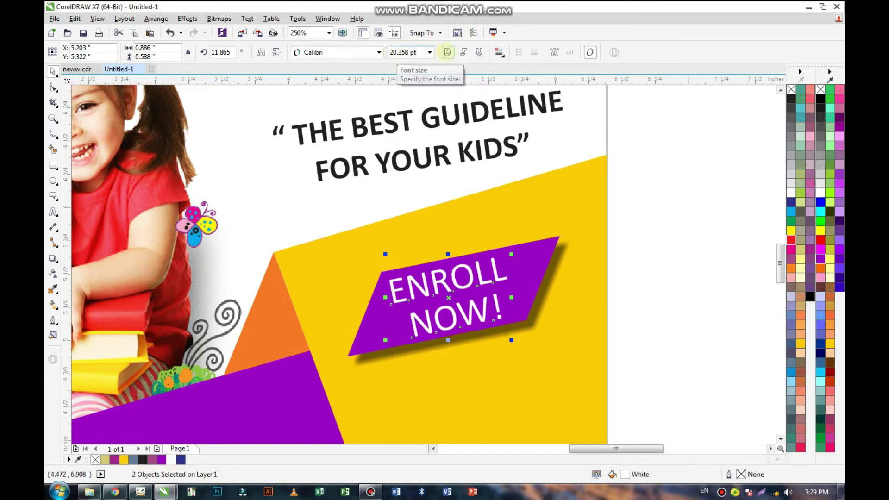
left_click(447, 52)
left_click(663, 258)
- Centre ONLINE over REGISTRATION, group them, and place them slightly shrunk below the banner
key("shift+F4")
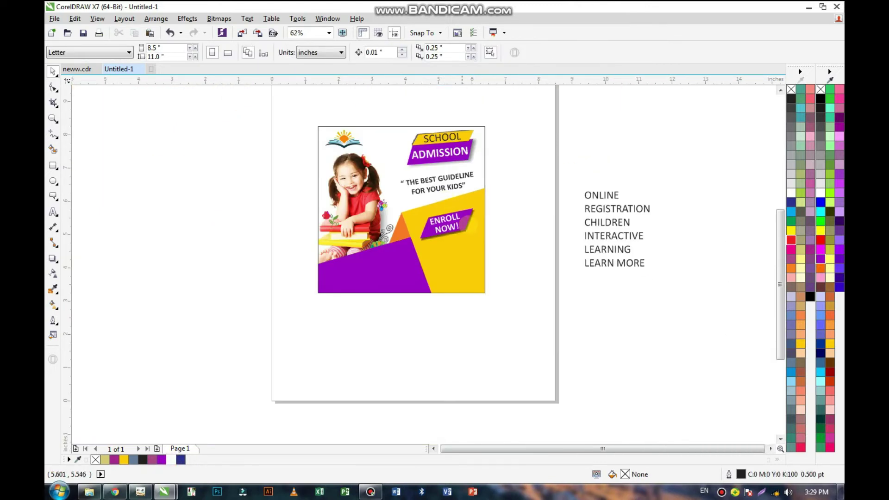
left_click_drag(281, 344, 283, 343)
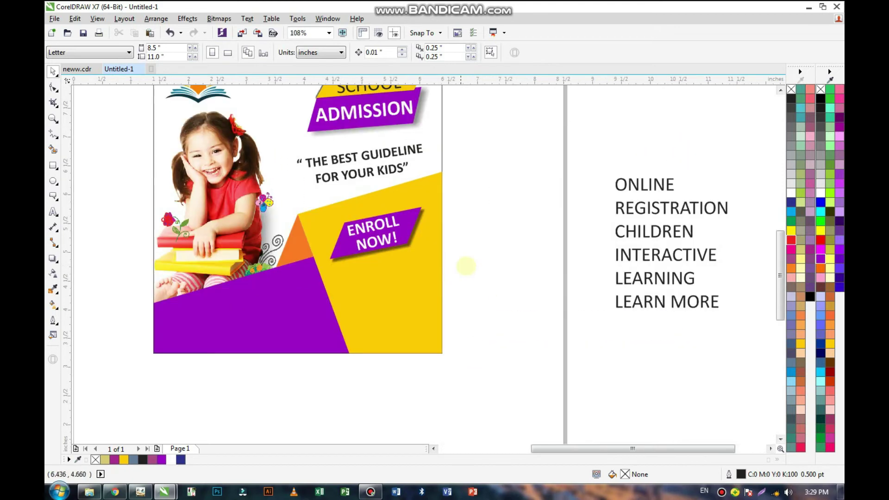
left_click(658, 188)
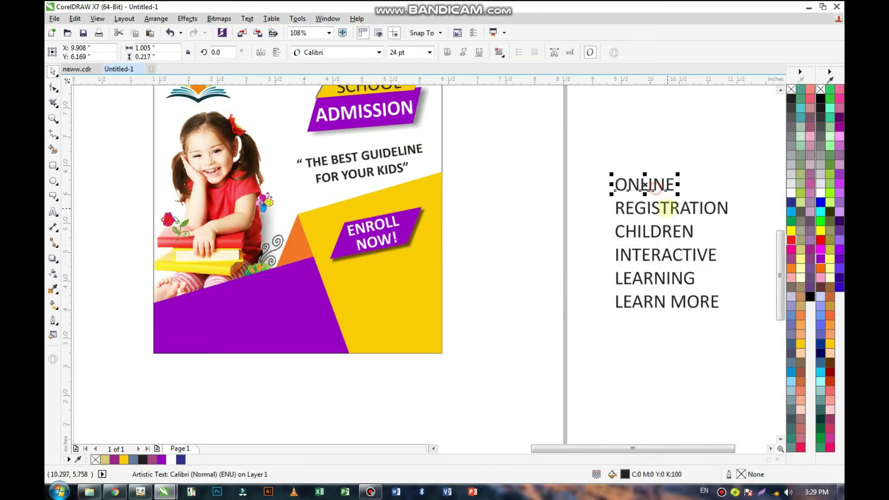
left_click(666, 208, "shift")
key("c")
left_click(732, 146)
left_click_drag(742, 151, 589, 220)
key("ctrl+g")
mouse_move(663, 205)
left_mouse_down()
mouse_move(419, 290)
mouse_move(385, 293)
left_mouse_up()
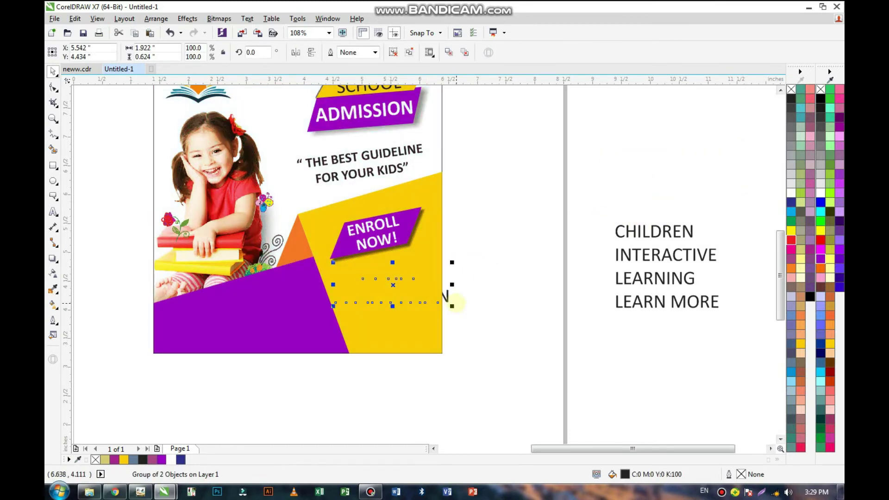
left_click_drag(452, 305, 432, 301)
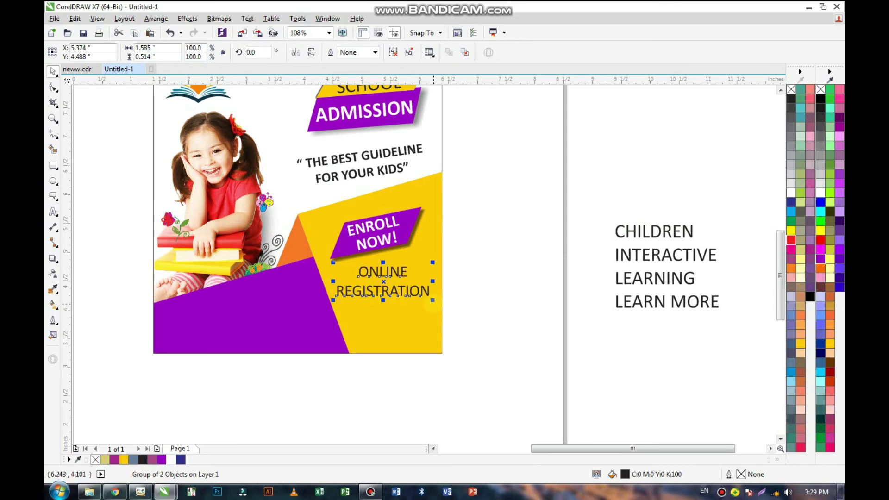
left_click(497, 287)
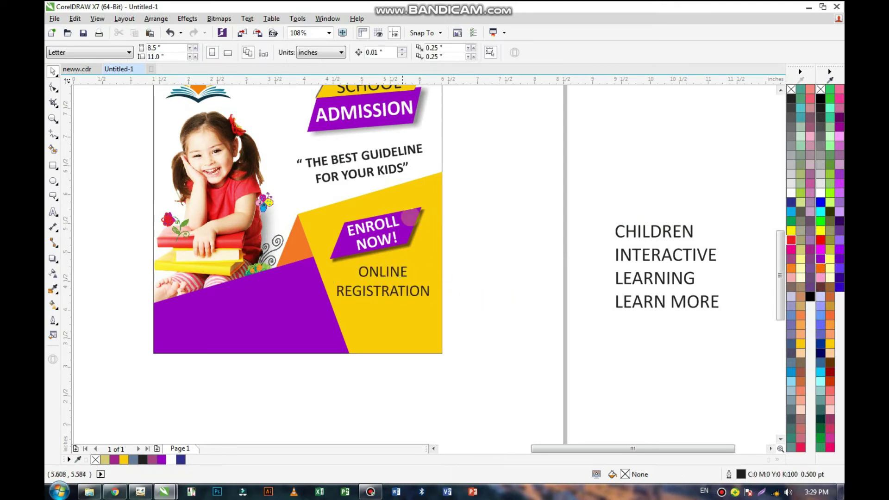
left_click_drag(493, 168, 141, 364)
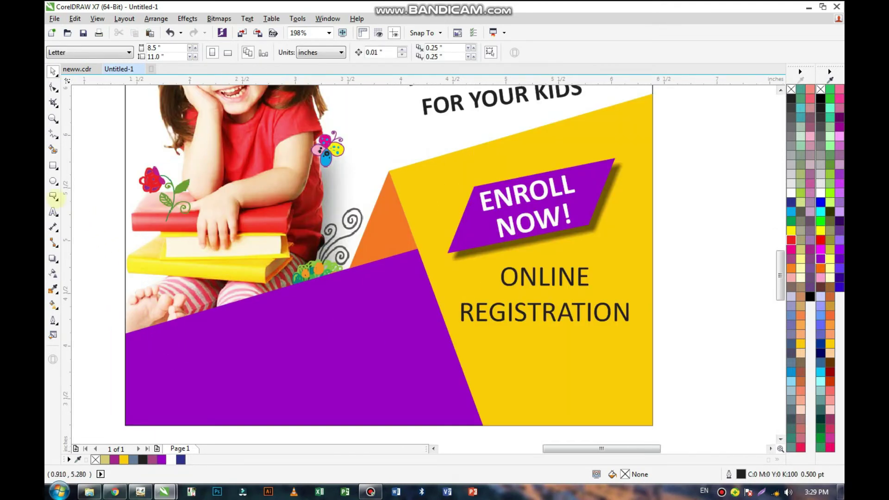
- Draw a rounded-rectangle callout bubble on the purple area below the girl
left_click(54, 199)
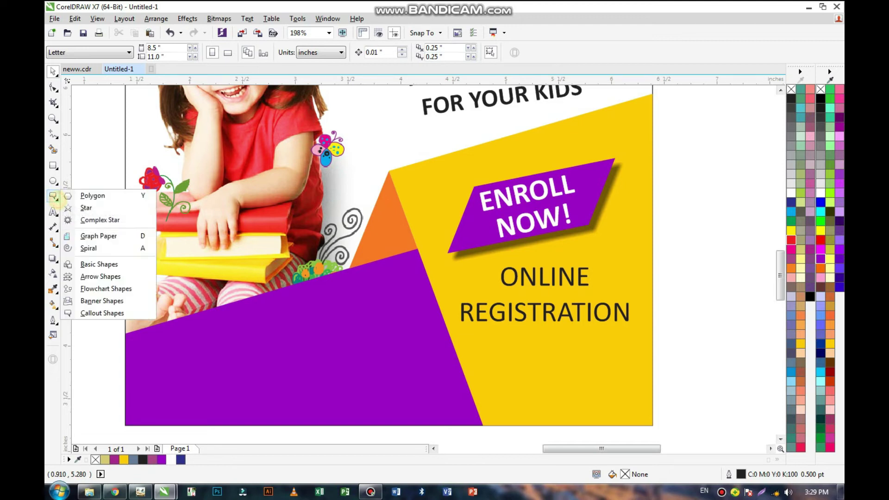
left_click(83, 312)
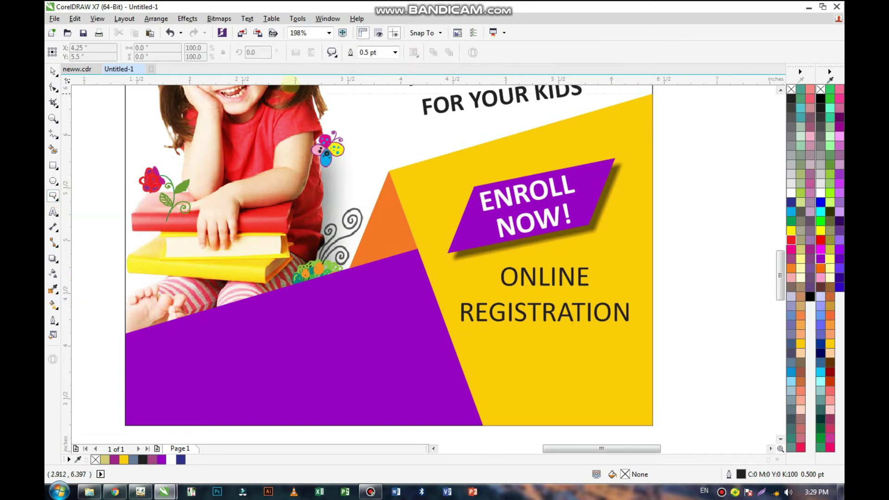
left_click(332, 53)
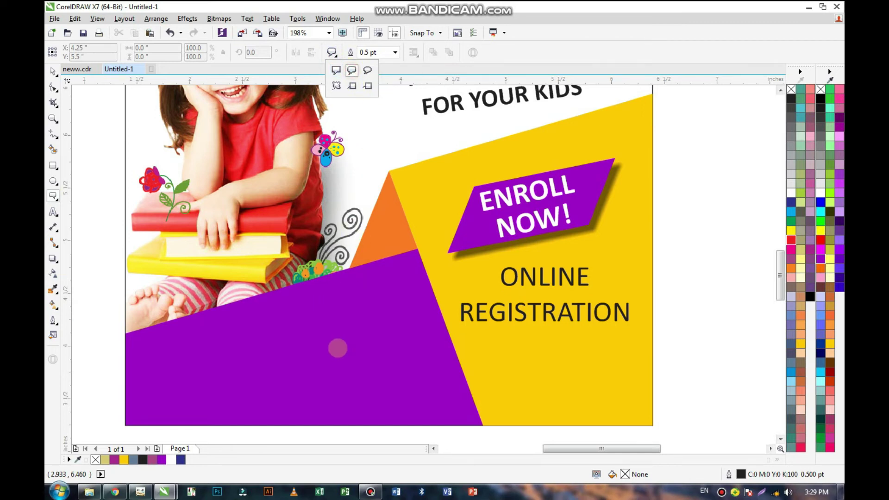
left_click(323, 316)
left_click_drag(312, 311, 379, 350)
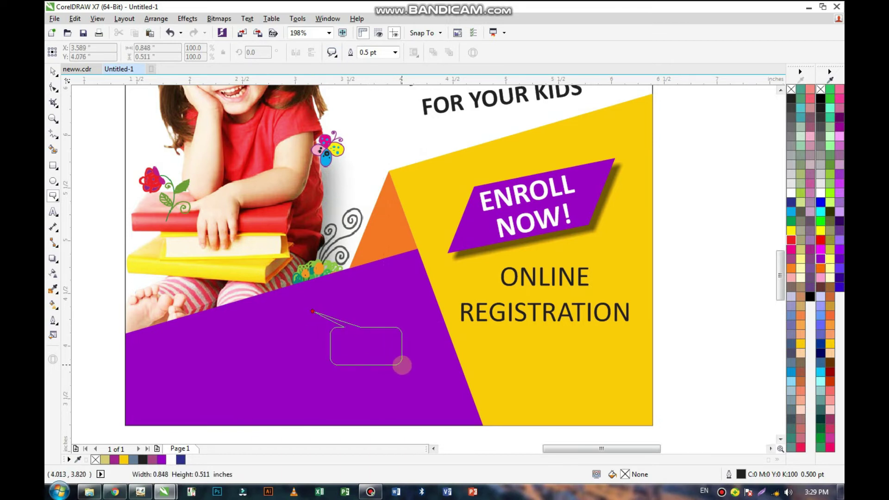
left_click_drag(381, 352, 402, 366)
- Flip the callout so its tail points lower left and convert it to curves
left_click(296, 52)
left_click(312, 52)
left_click(312, 52)
left_click(311, 52)
left_click(296, 52)
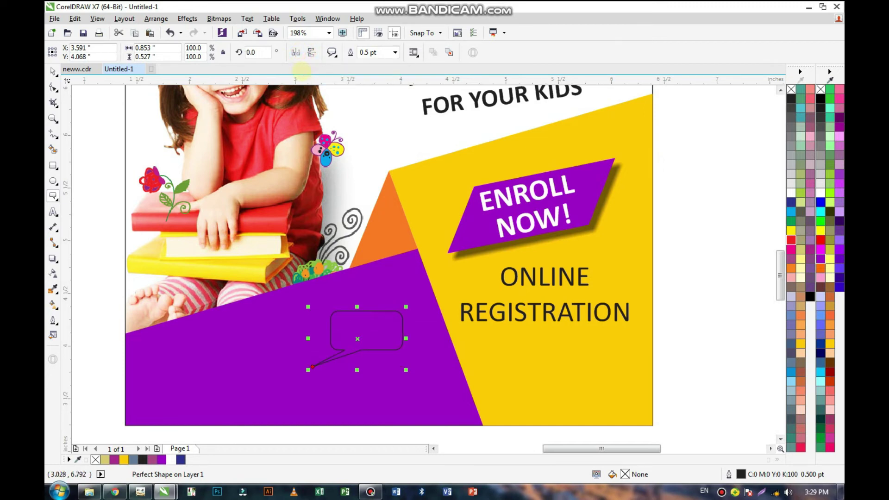
key("ctrl+q")
- Stretch the speech bubble wider to the left and make it taller
left_click_drag(407, 312, 274, 389)
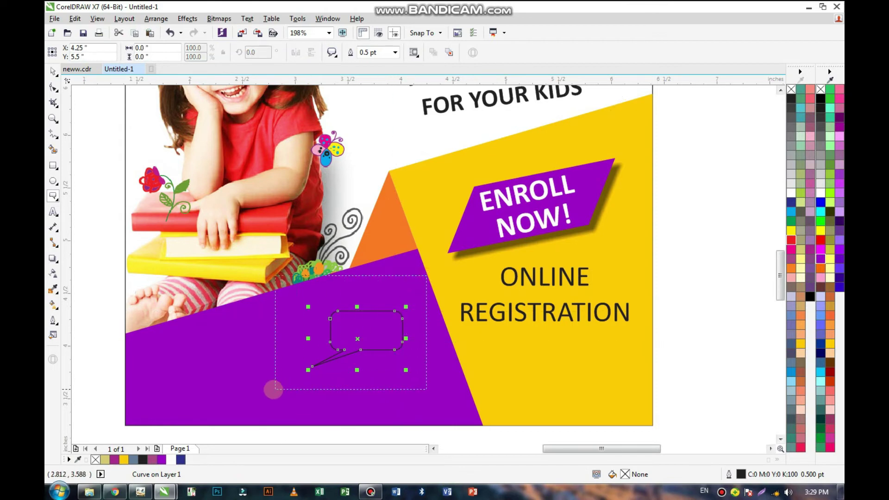
left_click(52, 71)
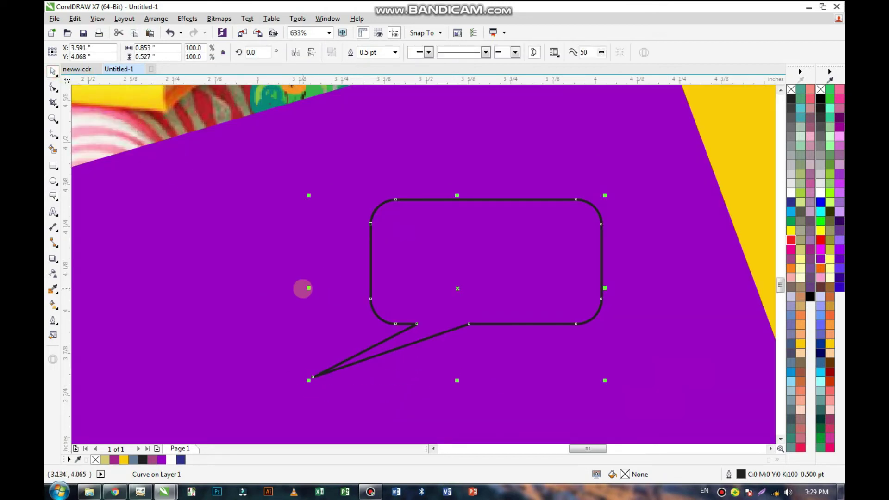
left_click_drag(307, 289, 158, 308)
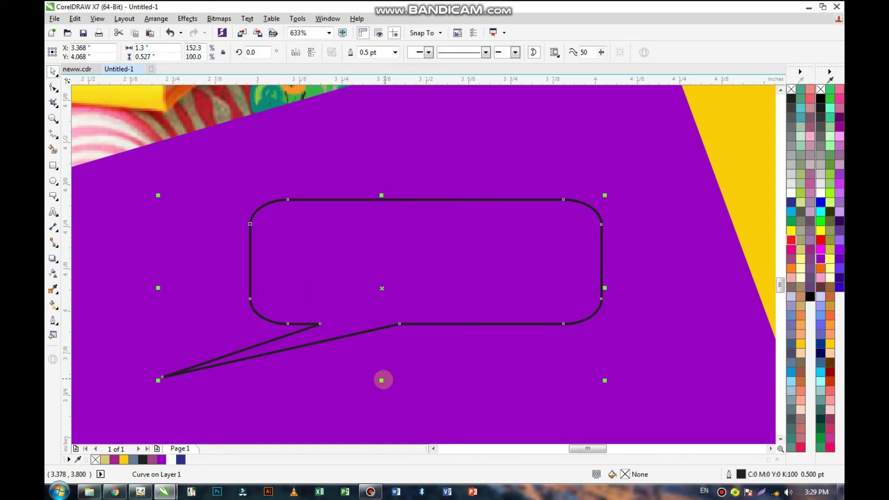
left_click(379, 383)
left_click(414, 324)
left_click_drag(380, 381, 382, 405)
scroll(417, 248, "down", 2)
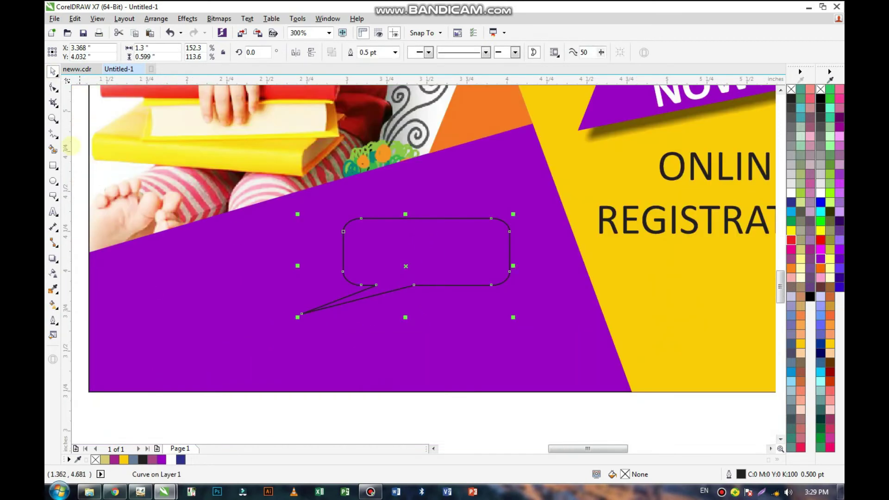
- Shorten and curve the bubble's tail, then fill the bubble white
left_click(54, 88)
scroll(321, 305, "up", 2)
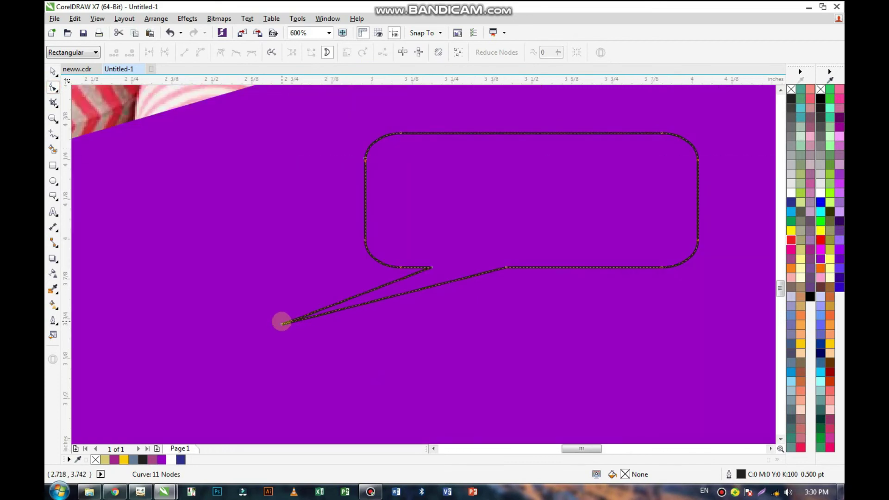
left_click_drag(282, 324, 344, 308)
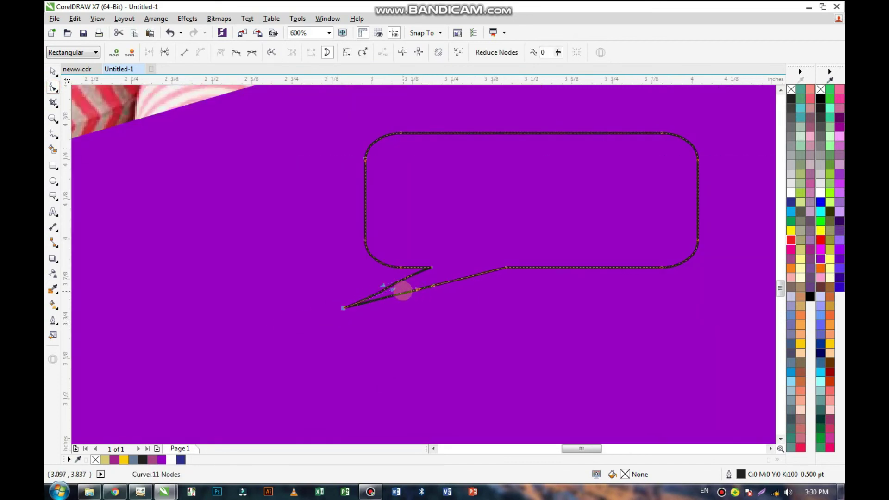
scroll(400, 296, "up", 2)
left_click_drag(432, 287, 435, 335)
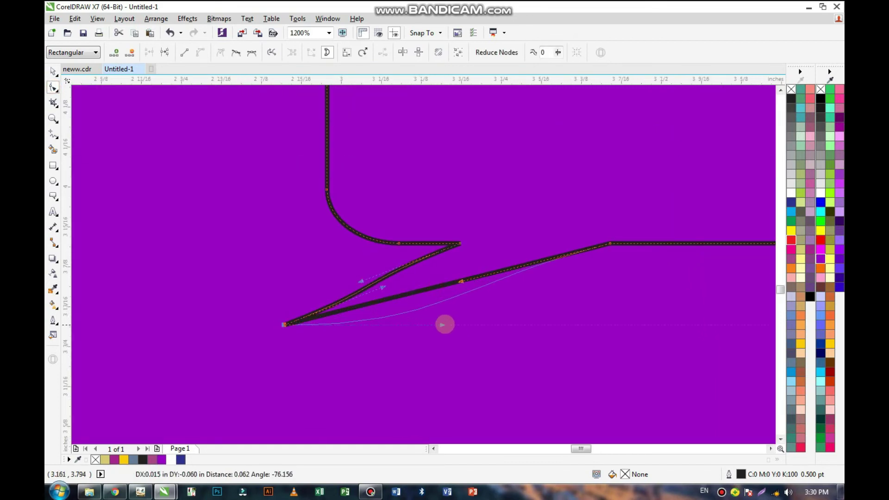
mouse_move(363, 279)
left_mouse_down()
mouse_move(405, 292)
mouse_move(336, 289)
left_mouse_up()
scroll(326, 294, "down", 2)
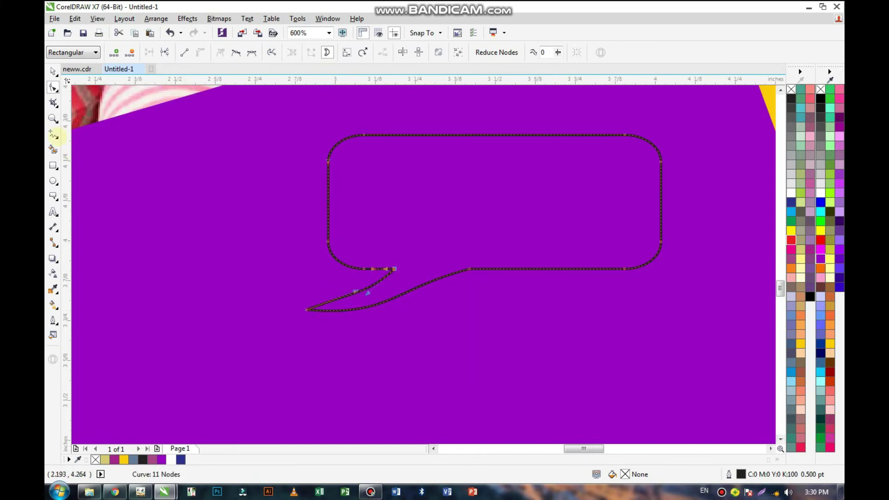
key("space")
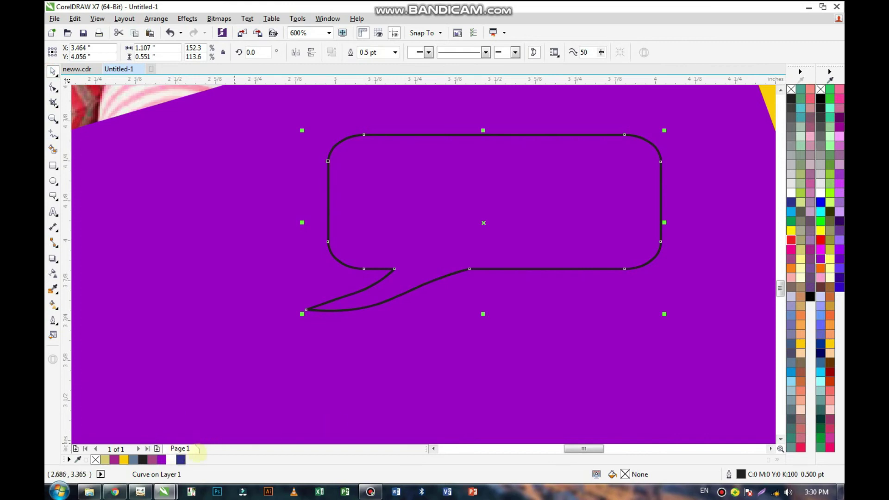
left_click(170, 459)
scroll(300, 351, "down", 4)
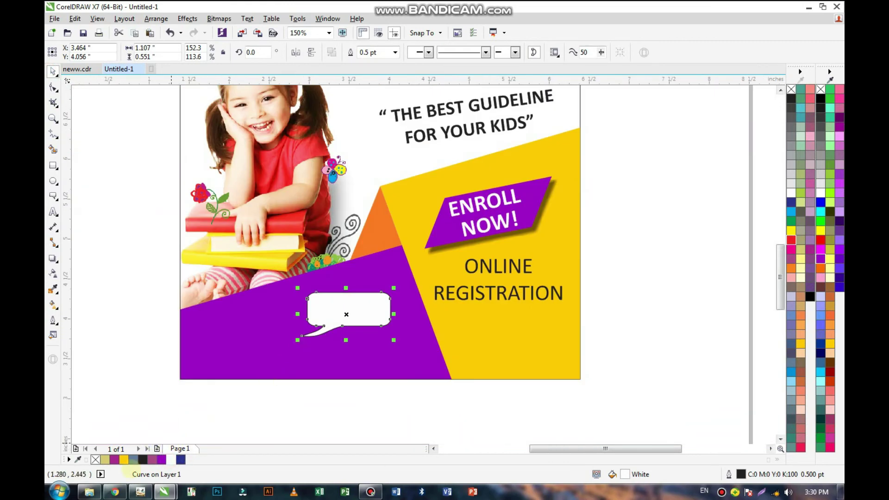
- Centre INTERACTIVE under CHILDREN, nudge it up, and group the two words
left_click(335, 408)
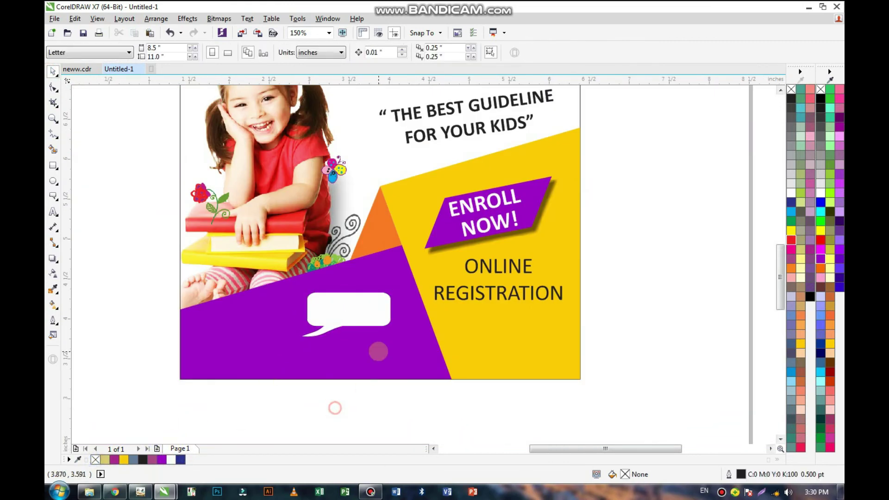
scroll(377, 350, "down", 2)
mouse_move(677, 237)
left_mouse_down()
mouse_move(251, 365)
mouse_move(699, 233)
left_mouse_up()
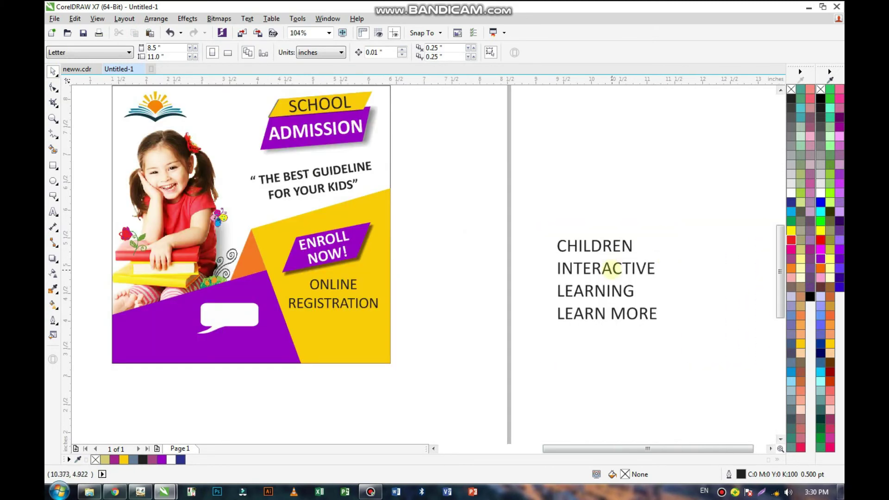
left_click(613, 267)
left_click(607, 248, "shift")
key("c")
mouse_move(669, 249)
left_mouse_down()
mouse_move(484, 303)
mouse_move(497, 288)
left_mouse_up()
key("Up")
key("Up")
key("Up")
key("Up")
key("Up")
key("Up")
key("Up")
key("Up")
key("Up")
mouse_move(684, 214)
left_mouse_down()
mouse_move(512, 272)
mouse_move(560, 267)
mouse_move(230, 314)
left_mouse_up()
key("ctrl+g")
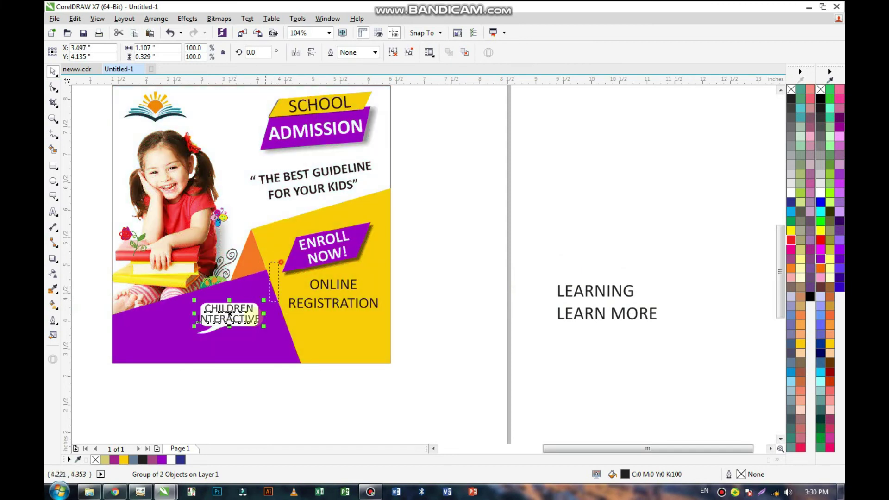
- Move the CHILDREN INTERACTIVE group back beside LEARNING and enlarge it
scroll(172, 353, "up", 3)
left_click_drag(319, 328, 348, 320)
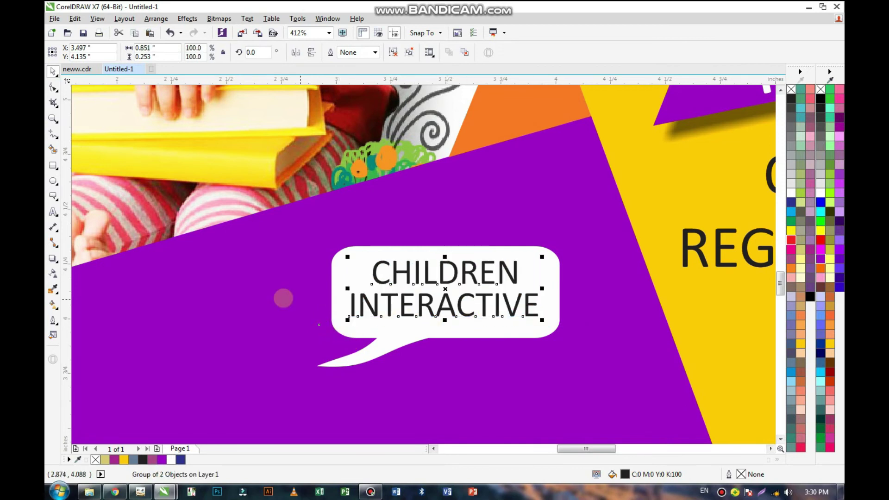
scroll(284, 298, "down", 2)
key("ctrl+z")
scroll(323, 301, "down", 2)
left_click_drag(343, 299, 694, 240)
left_click_drag(717, 267, 691, 299)
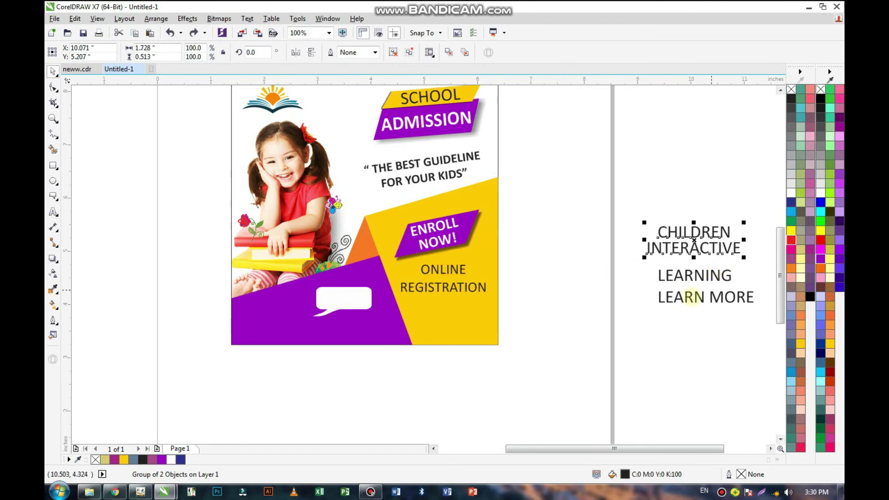
left_click(738, 194)
scroll(741, 255, "up", 2)
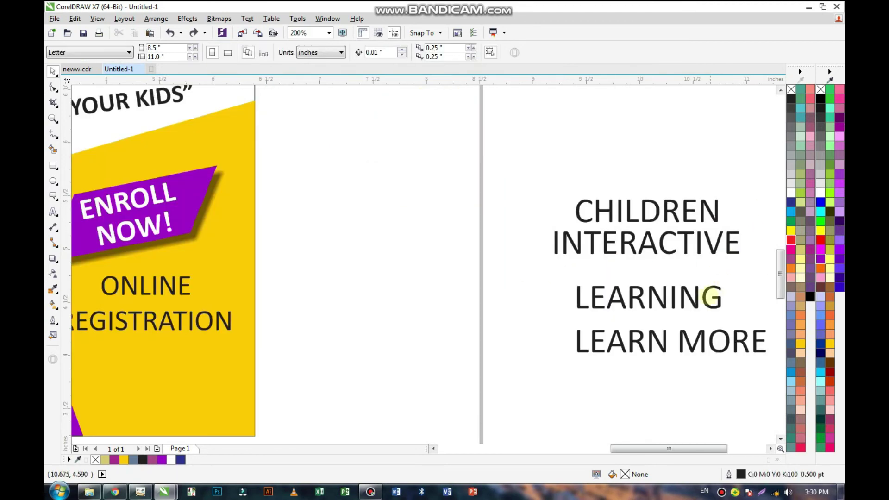
- Place LEARNING directly under INTERACTIVE and group all three text lines
left_click_drag(706, 299, 707, 278)
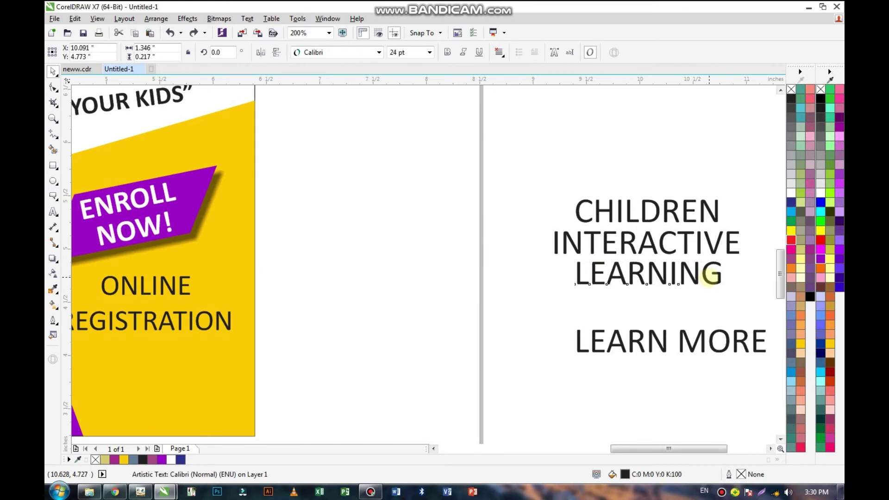
scroll(708, 277, "down", 1)
left_click(674, 222)
mouse_move(675, 222)
left_mouse_down()
mouse_move(516, 294)
mouse_move(578, 278)
mouse_move(245, 320)
left_mouse_up()
key("ctrl+g")
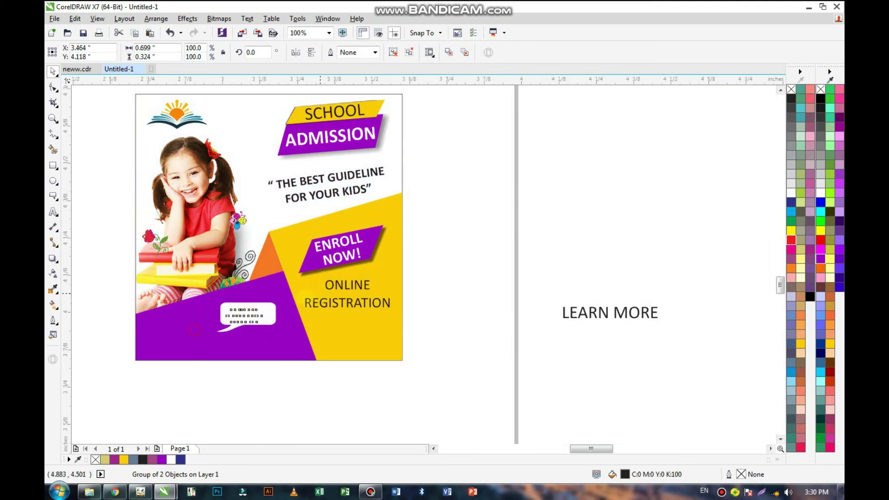
- Scale the grouped text block wider to fill the speech bubble
scroll(241, 320, "up", 5)
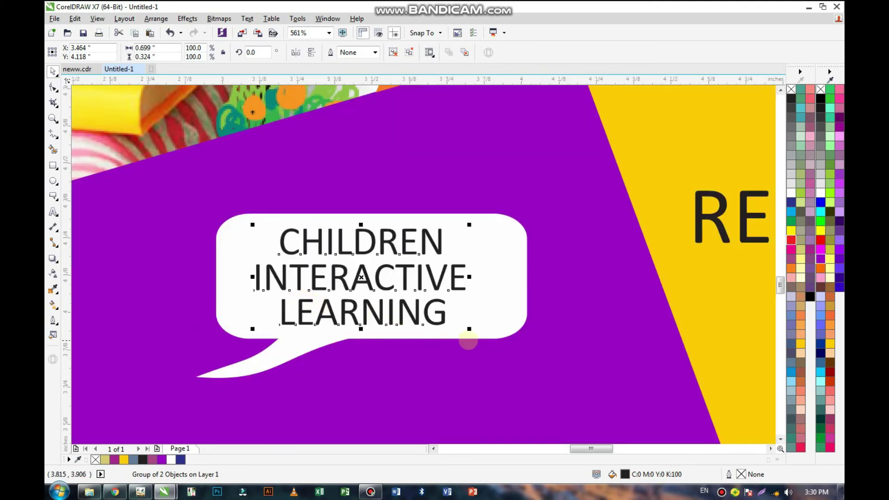
left_click_drag(469, 329, 476, 332)
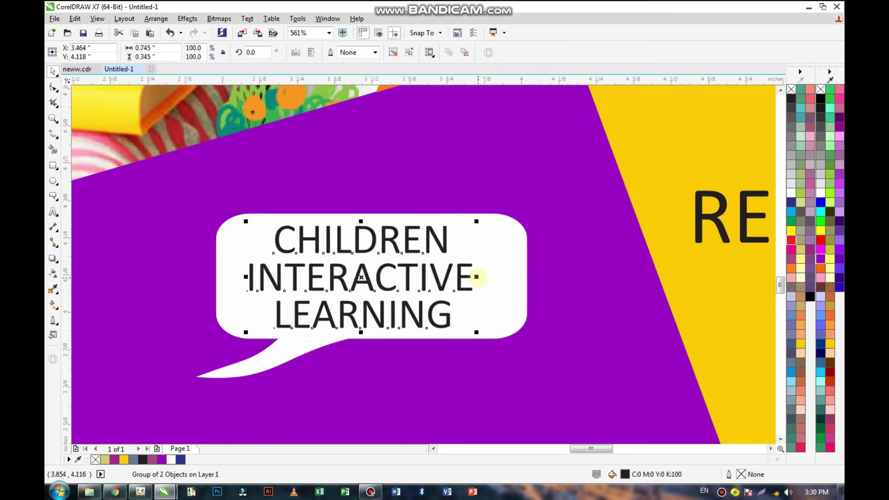
left_click_drag(476, 277, 500, 287)
scroll(452, 297, "down", 4)
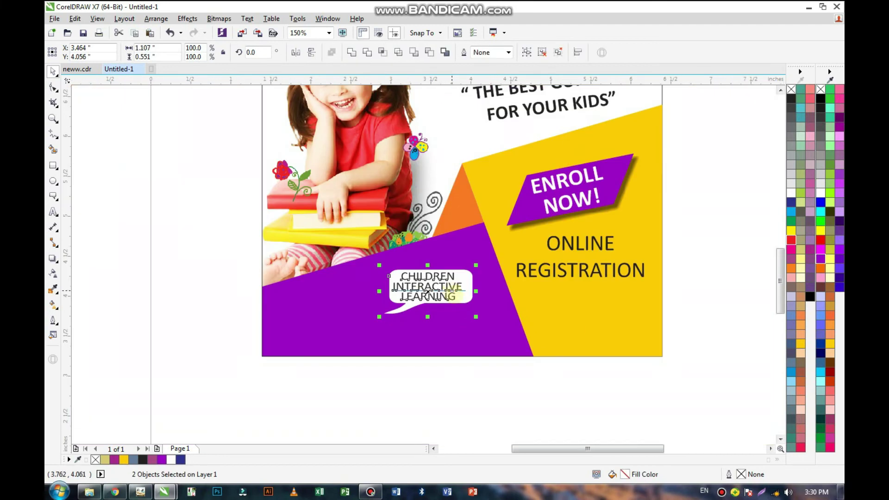
left_click(428, 386)
scroll(410, 301, "up", 2)
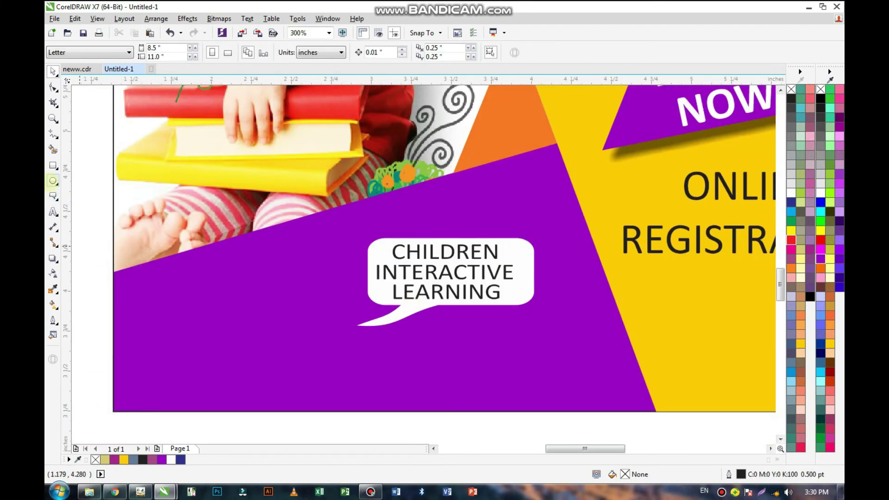
- Draw a small white dot with no outline on the purple area
left_click(53, 182)
left_click_drag(144, 276, 161, 290)
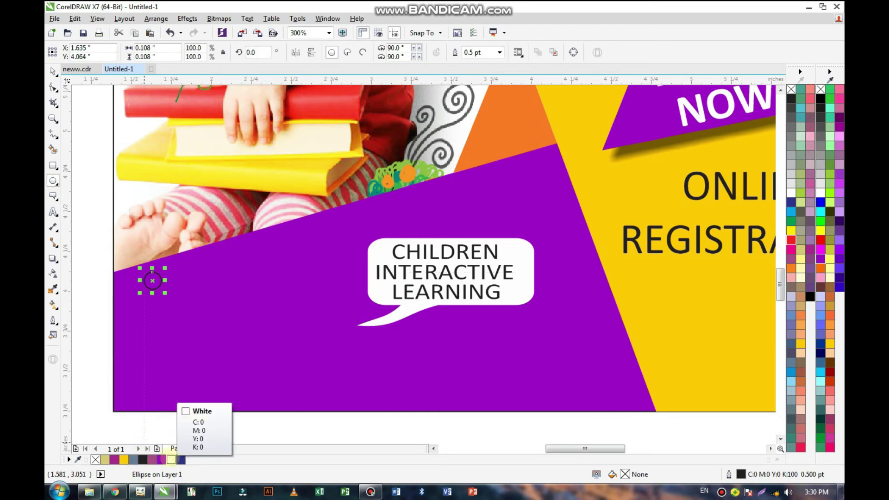
left_click(171, 460)
right_click(95, 459)
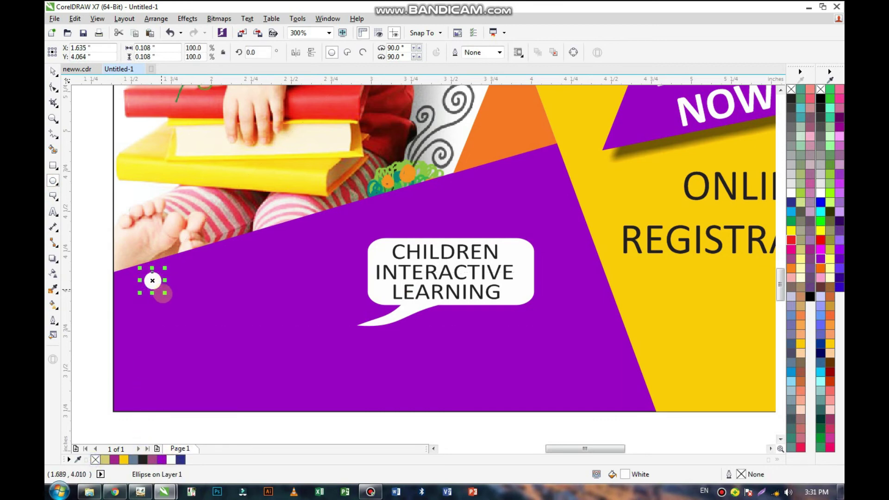
mouse_move(166, 294)
left_mouse_down()
mouse_move(149, 276)
mouse_move(160, 276)
left_mouse_up()
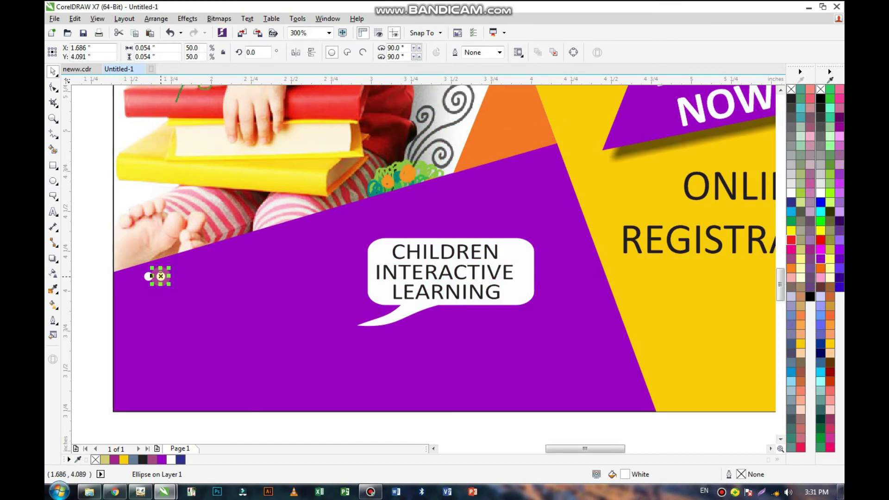
- Repeat the dot into a row and copy the row just below
key("ctrl+d")
key("ctrl+d")
key("ctrl+d")
key("ctrl+d")
key("ctrl+d")
left_click_drag(96, 307, 329, 258)
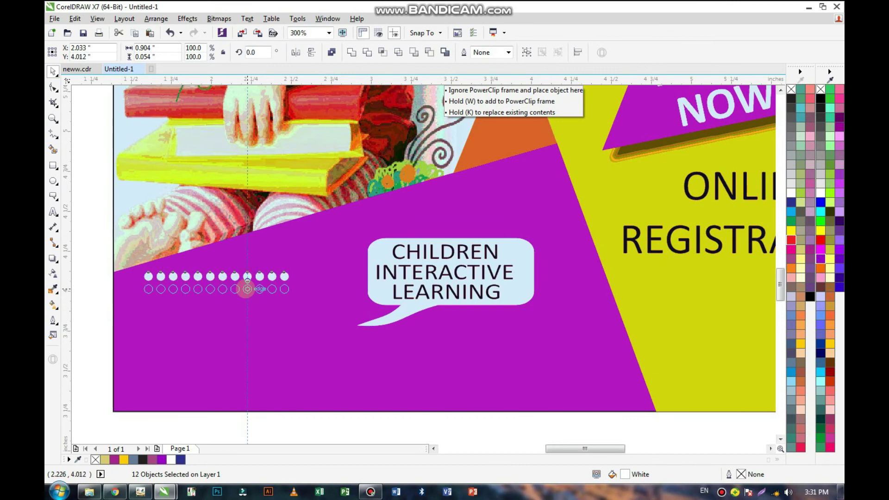
left_click_drag(246, 277, 245, 289)
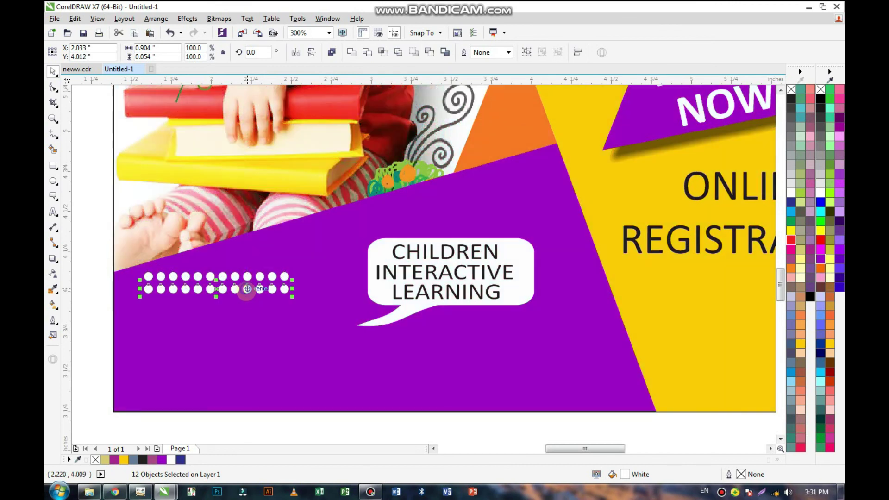
left_click(290, 394)
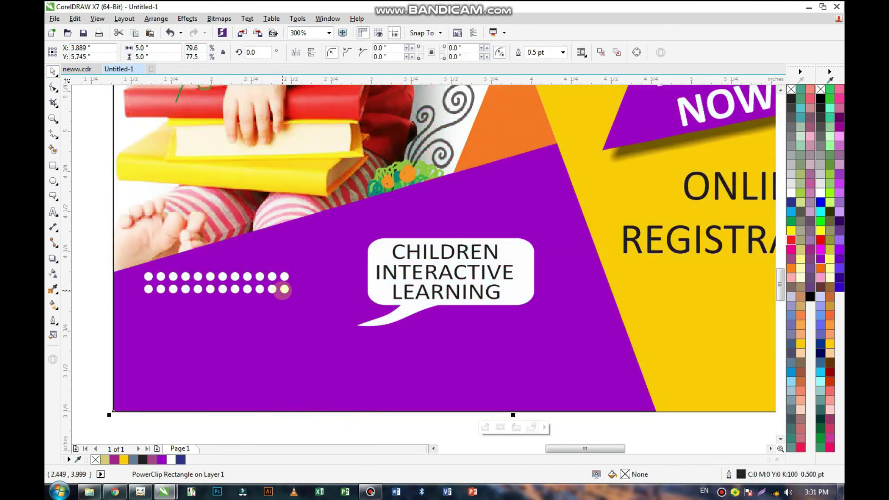
- Place a smaller dot near the speech bubble's tail
left_click_drag(283, 289, 348, 334)
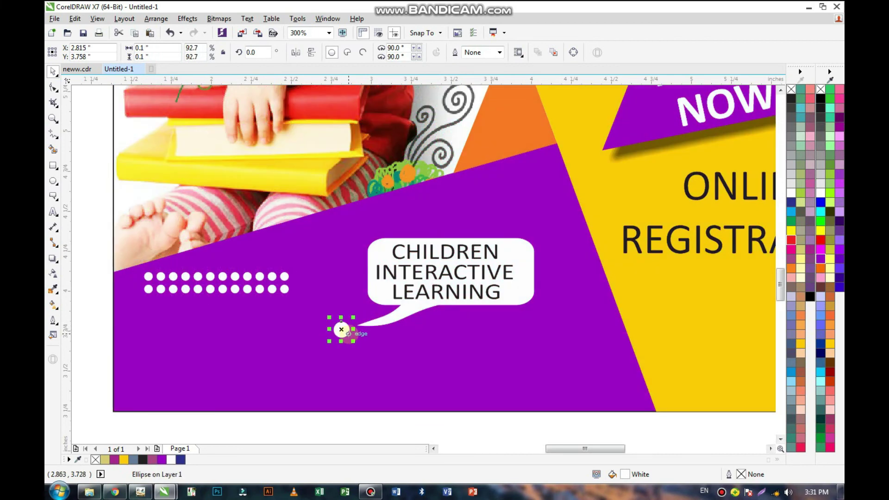
scroll(349, 333, "up", 3)
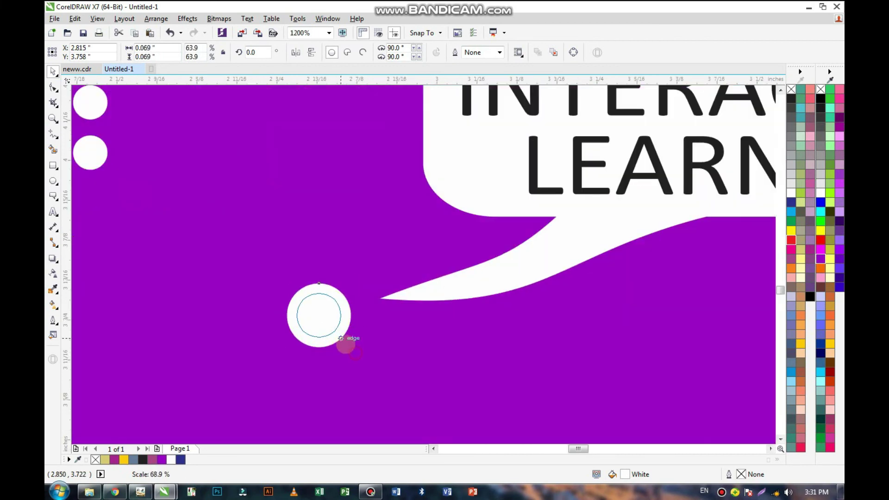
mouse_move(355, 353)
left_mouse_down()
mouse_move(336, 332)
mouse_move(342, 310)
mouse_move(326, 311)
left_mouse_up()
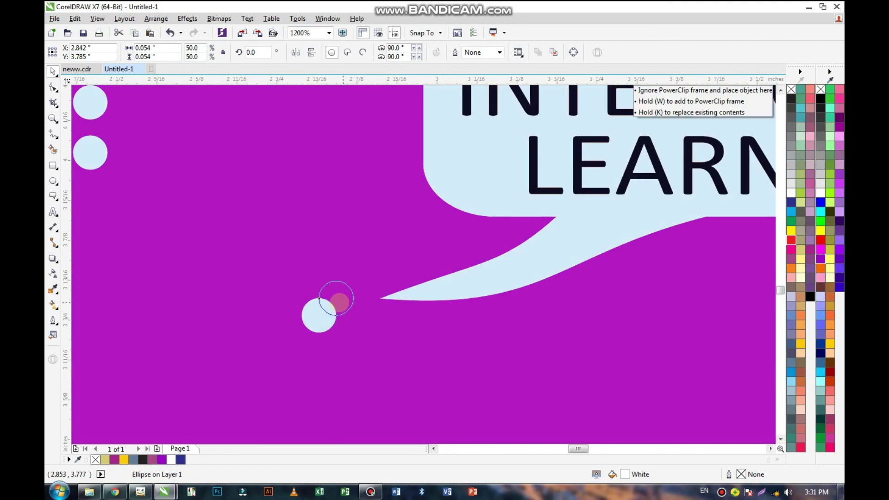
scroll(326, 311, "down", 3)
scroll(327, 311, "down", 4)
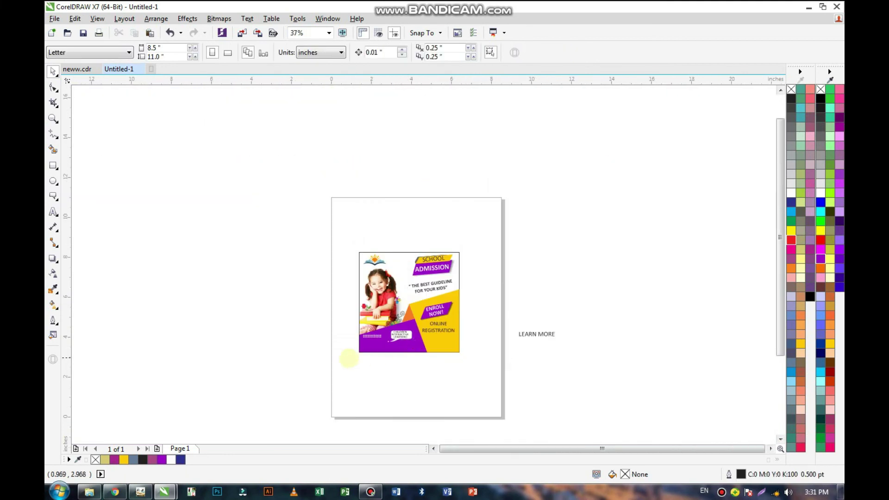
- Draw a white, outline-free rounded rectangle below ONLINE REGISTRATION
scroll(506, 267, "up", 2)
left_click(53, 165)
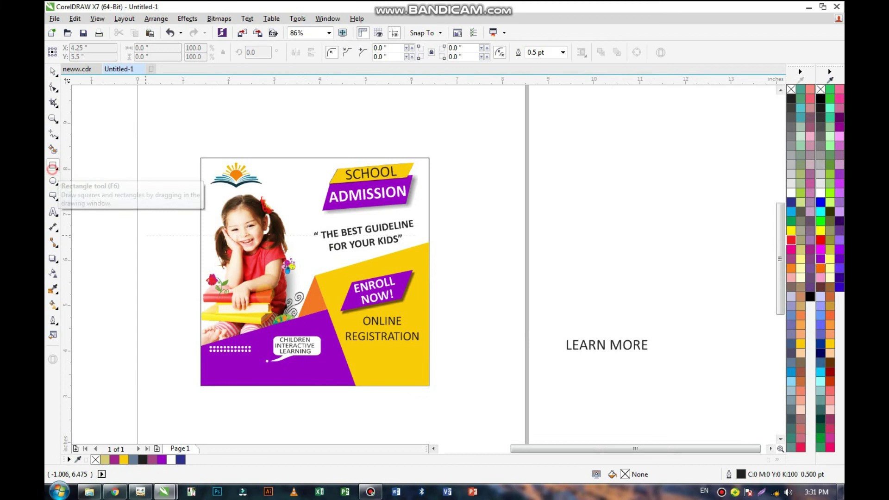
left_click_drag(361, 356, 414, 374)
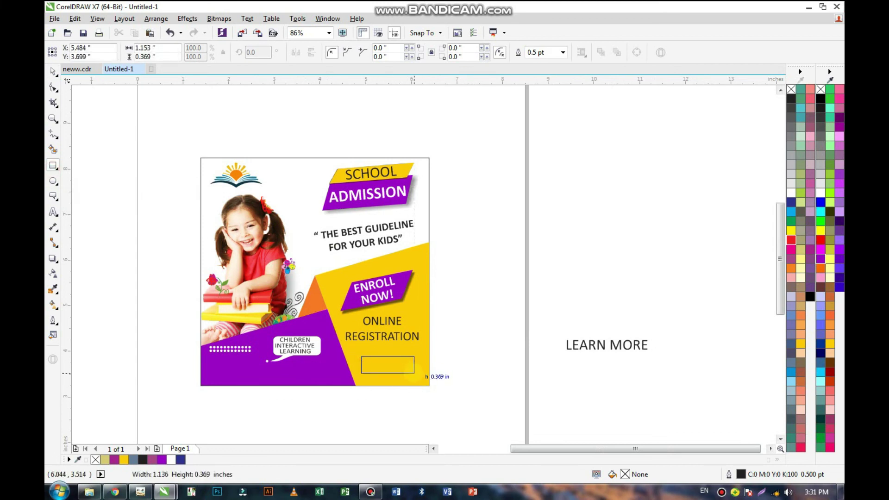
scroll(397, 384, "up", 3)
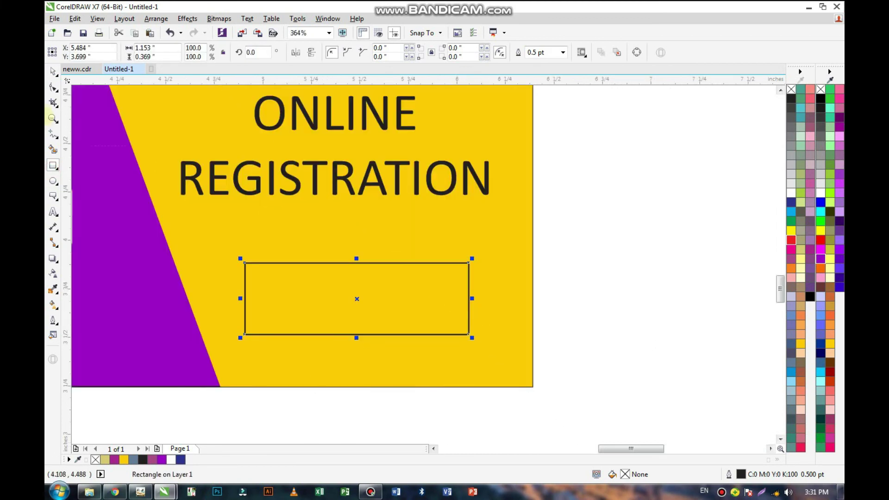
left_click(52, 87)
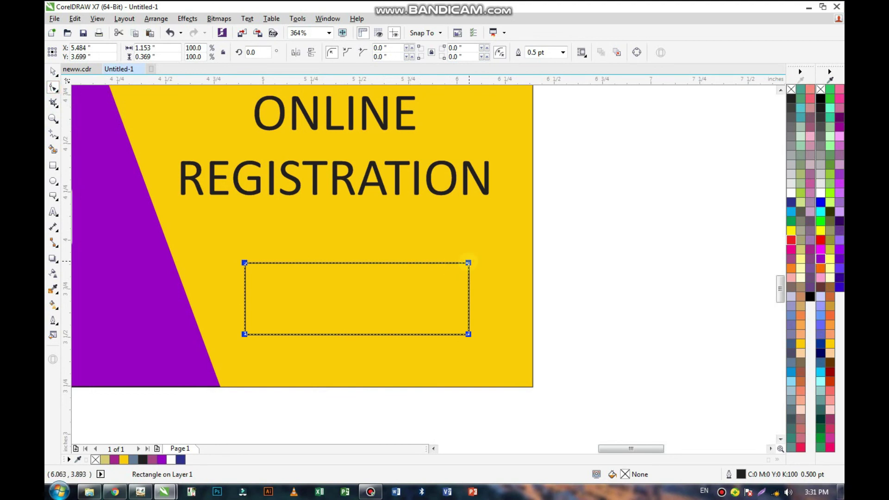
left_click_drag(468, 262, 450, 262)
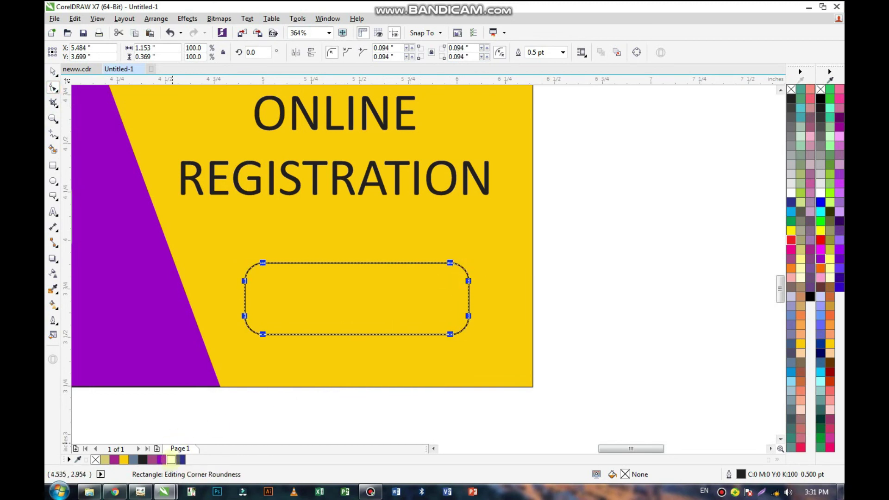
left_click(171, 459)
right_click(96, 460)
- Shrink LEARN MORE onto the white button and centre it there
scroll(445, 351, "down", 2)
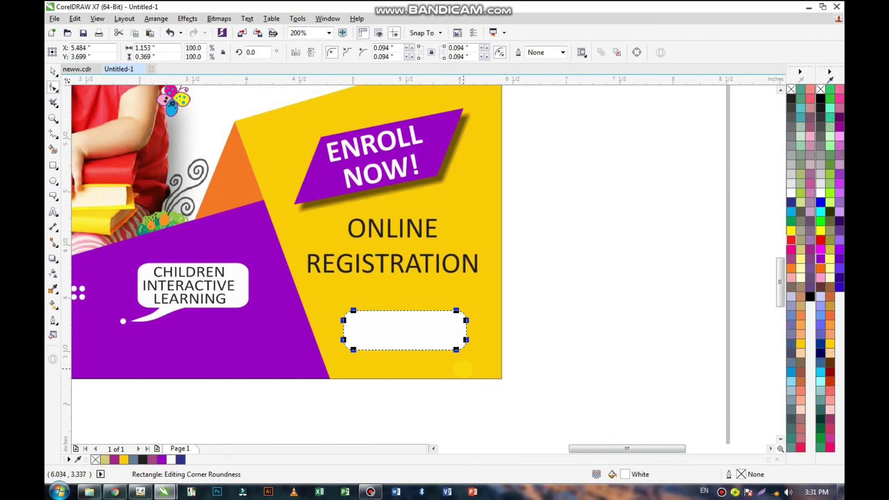
scroll(445, 352, "down", 1)
left_click(669, 357)
left_click_drag(621, 348, 752, 308)
mouse_move(640, 334)
left_mouse_down()
mouse_move(670, 334)
mouse_move(445, 348)
left_mouse_up()
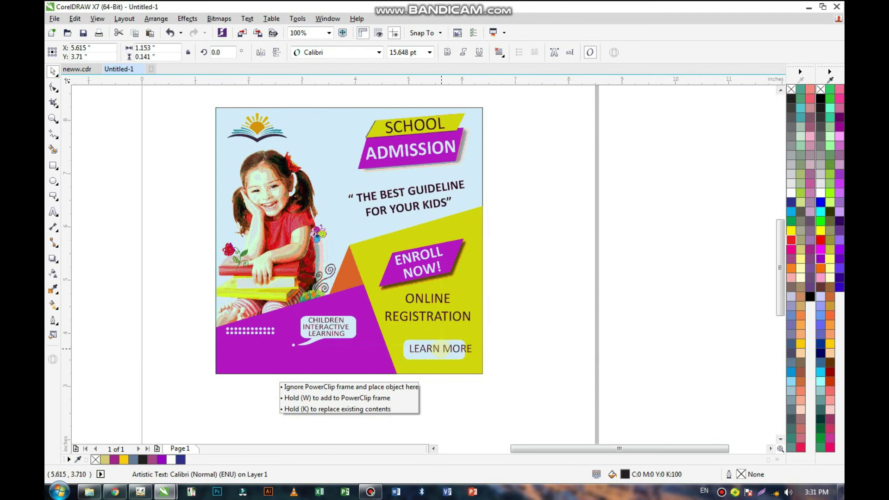
scroll(369, 375, "up", 4)
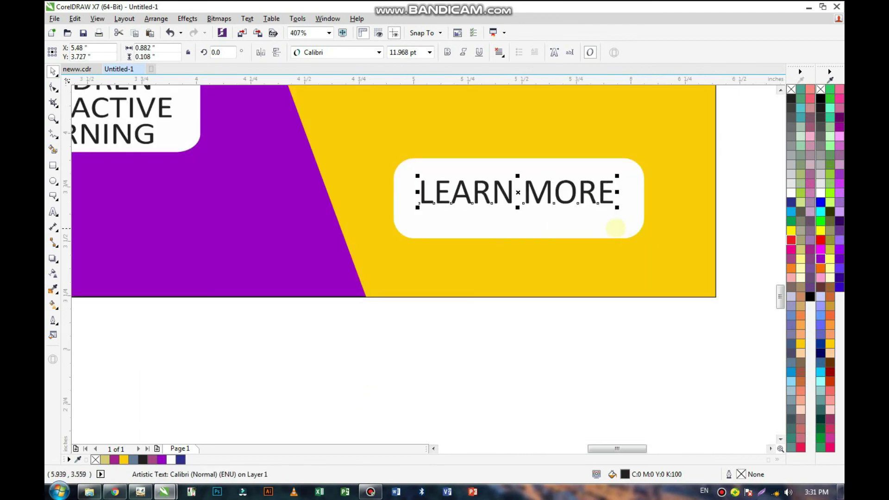
left_click(610, 222, "shift")
key("c")
scroll(553, 301, "down", 2)
left_click(542, 349)
scroll(492, 349, "down", 2)
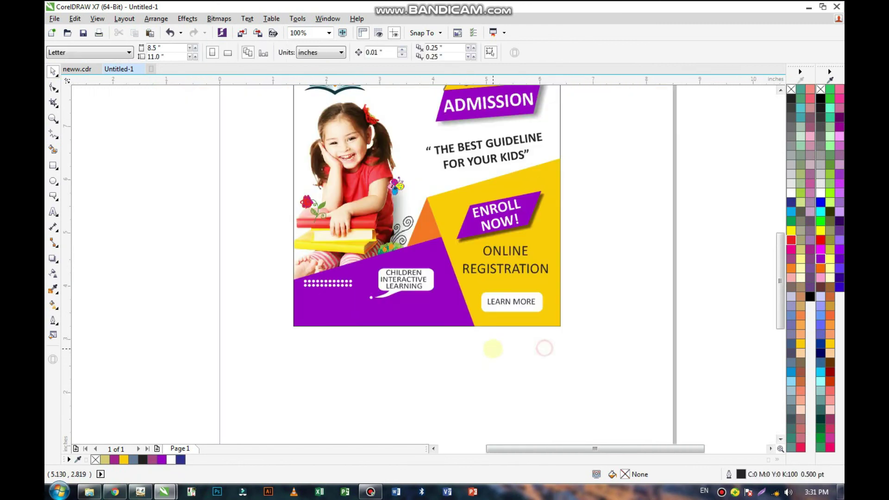
scroll(490, 342, "down", 2)
left_click_drag(551, 183, 374, 353)
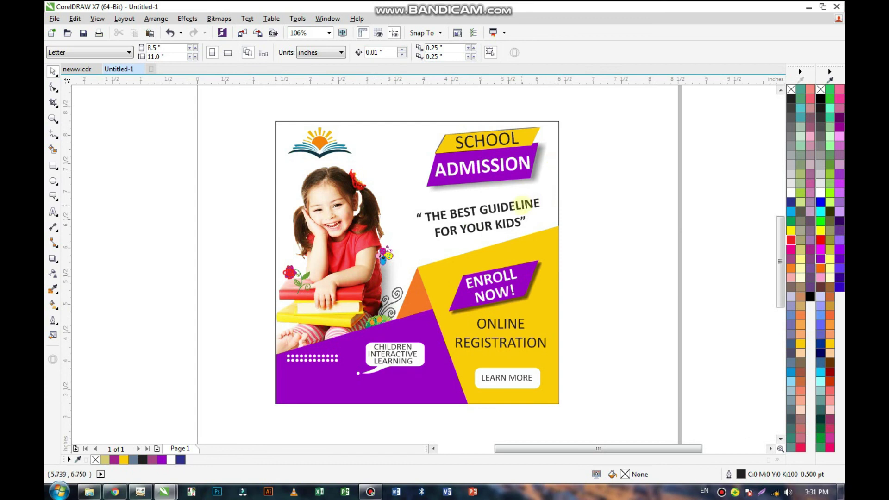
- Rotate the 'THE BEST GUIDELINE FOR YOUR KIDS' quote to match the yellow panel's slant
left_click(523, 204)
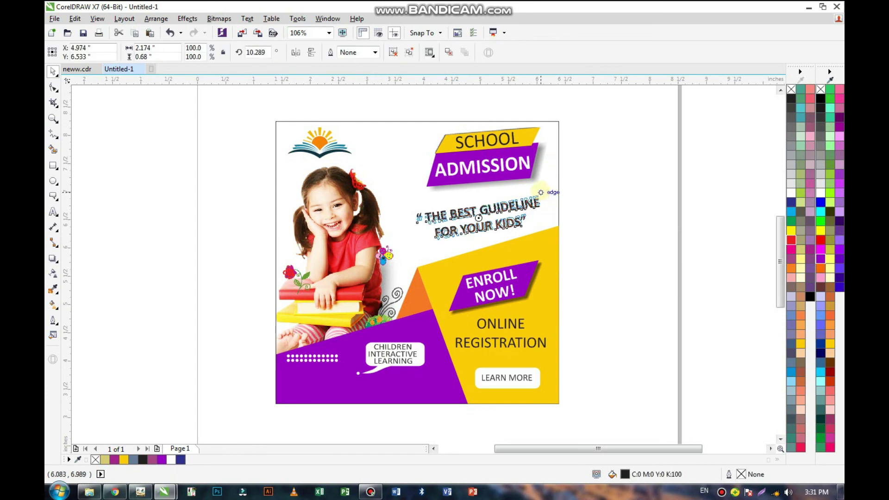
left_click_drag(541, 192, 543, 190)
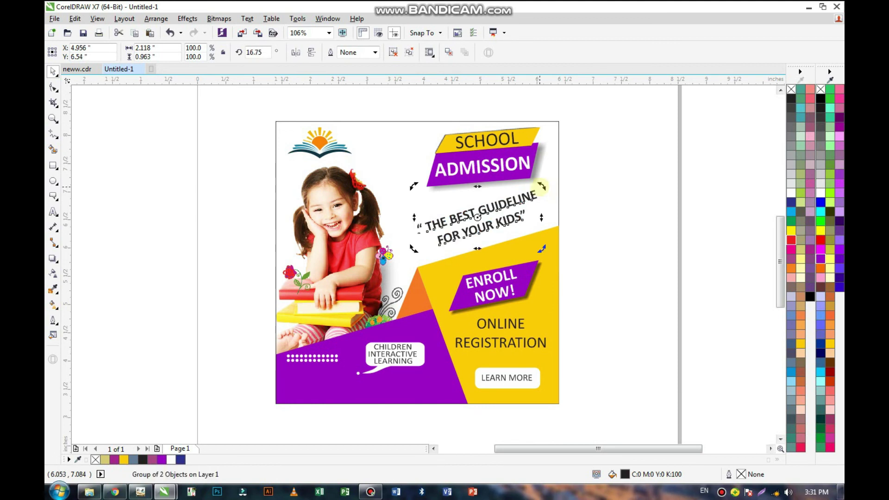
left_click(626, 261)
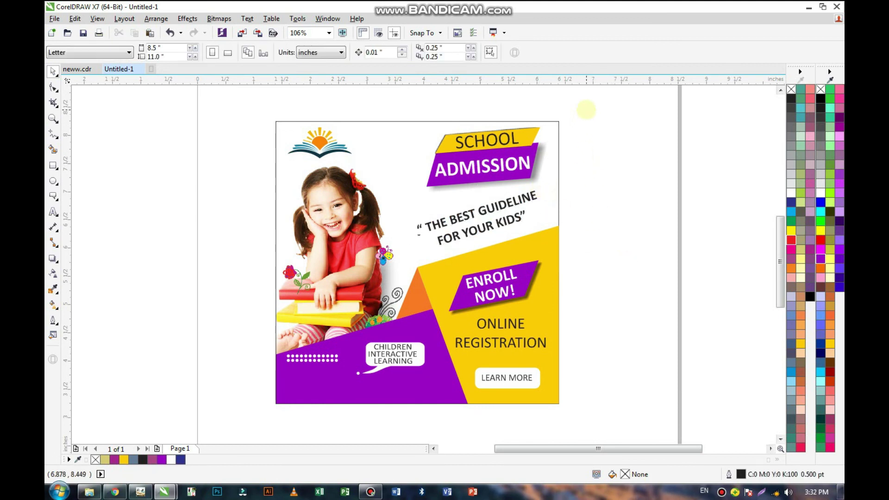